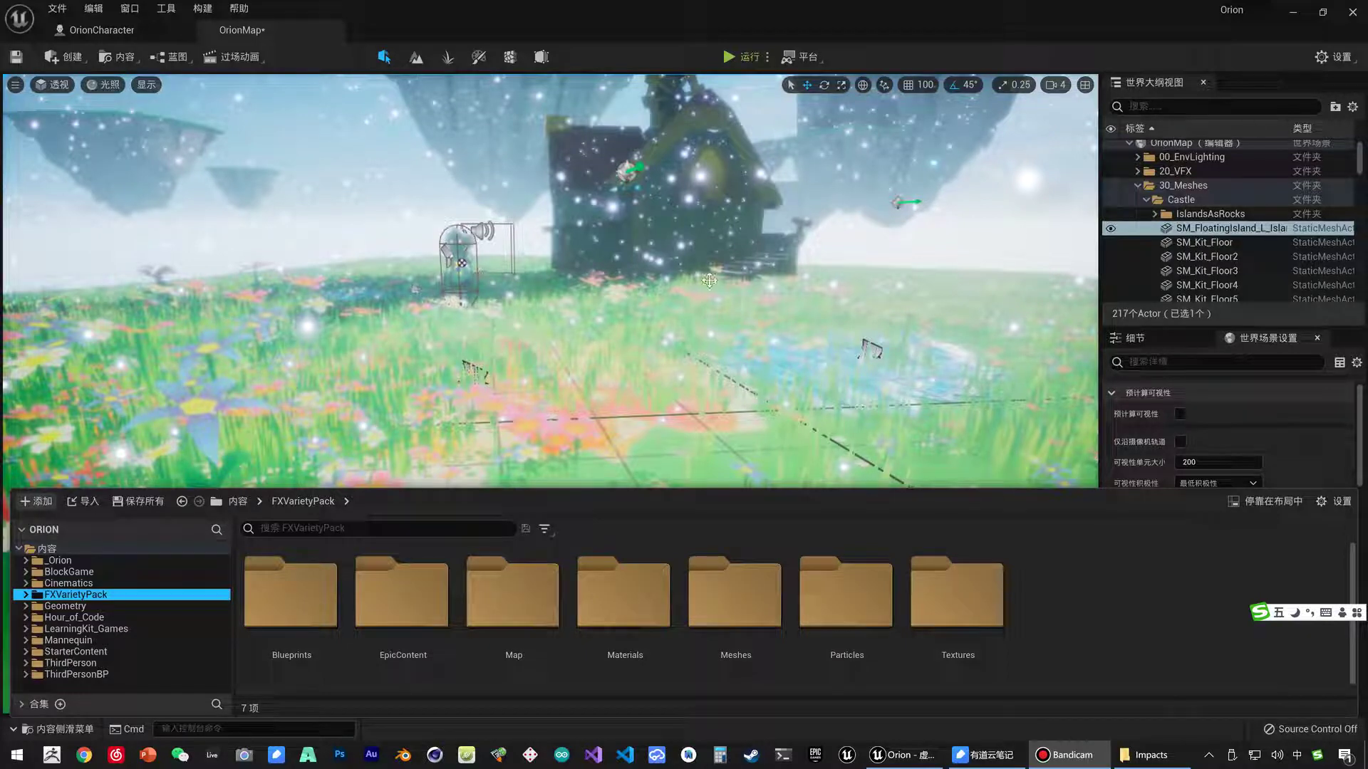
Browse the content browser's Cinematics folder, then expand the FXVarietyPack subfolders.
left_click(521, 265)
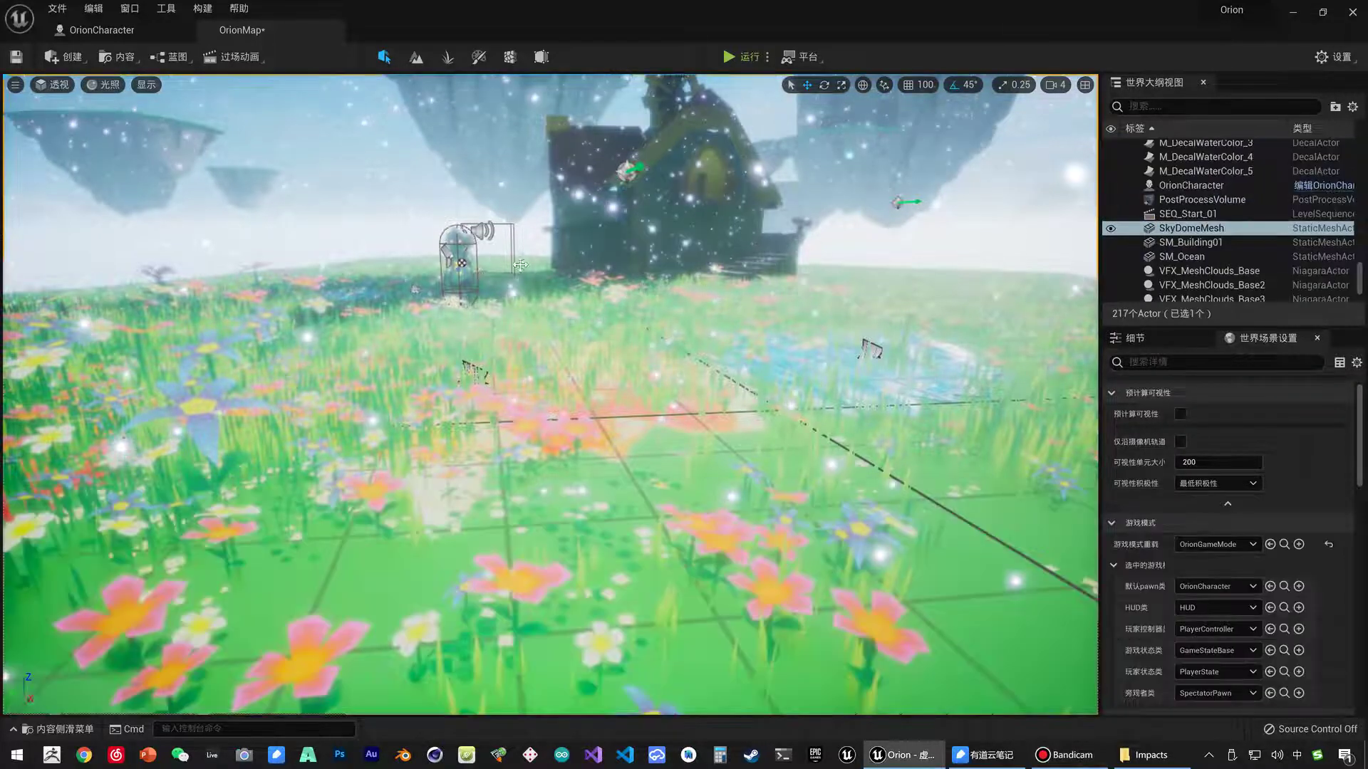
key("ctrl+space")
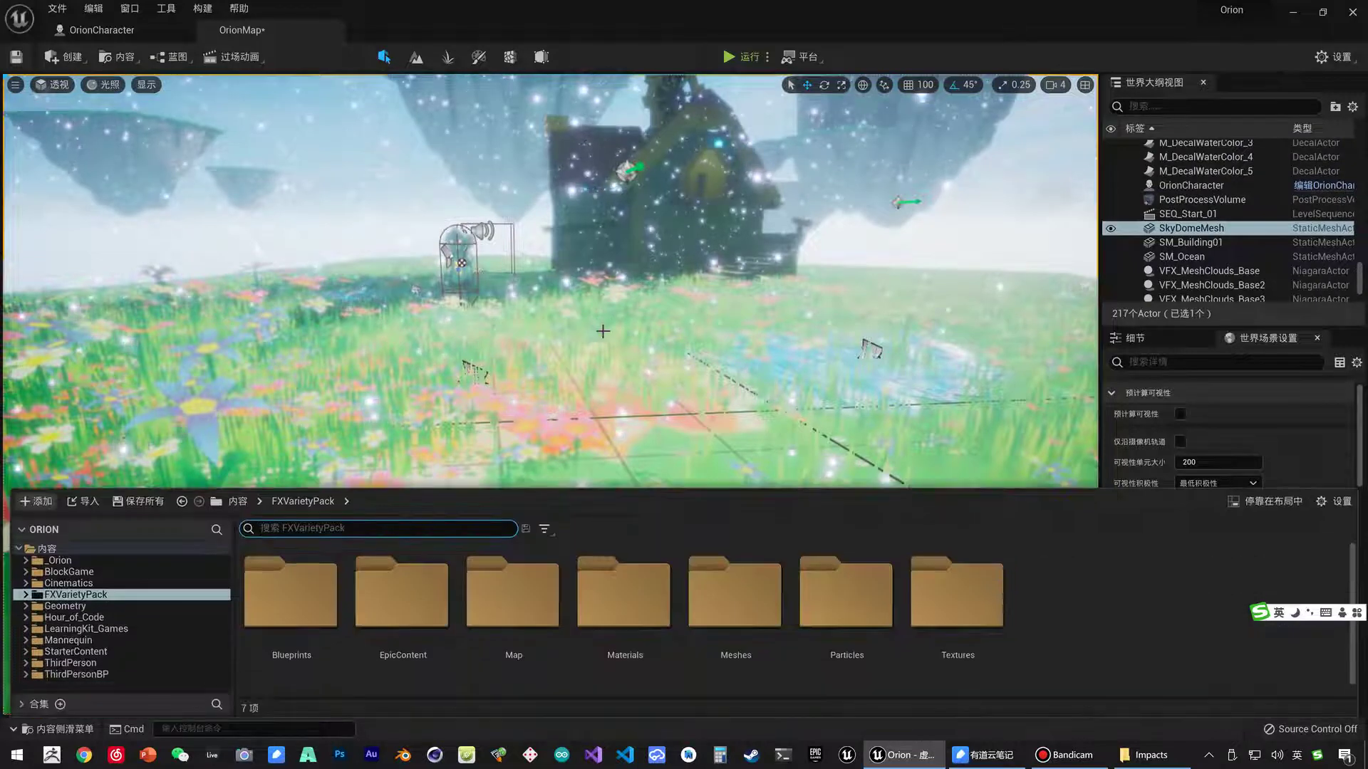
left_click(67, 584)
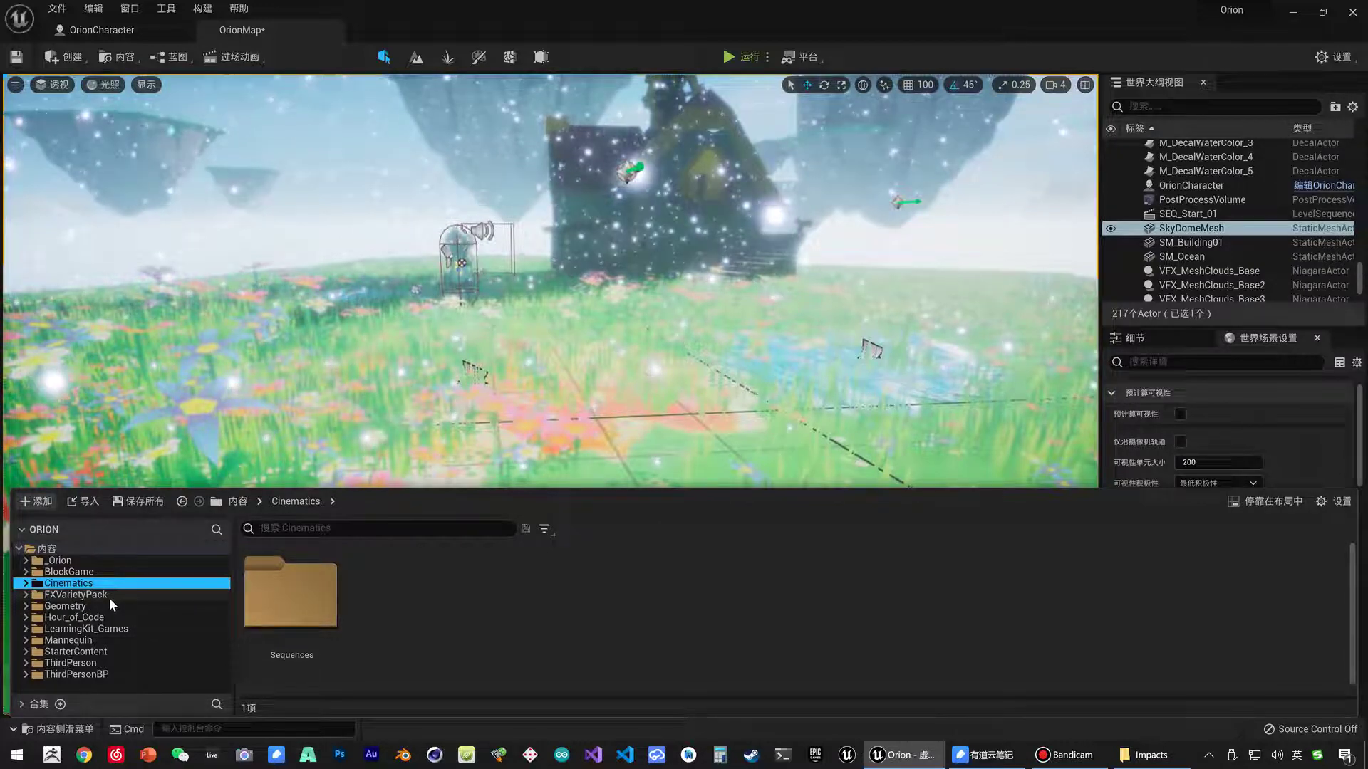
left_click(953, 747)
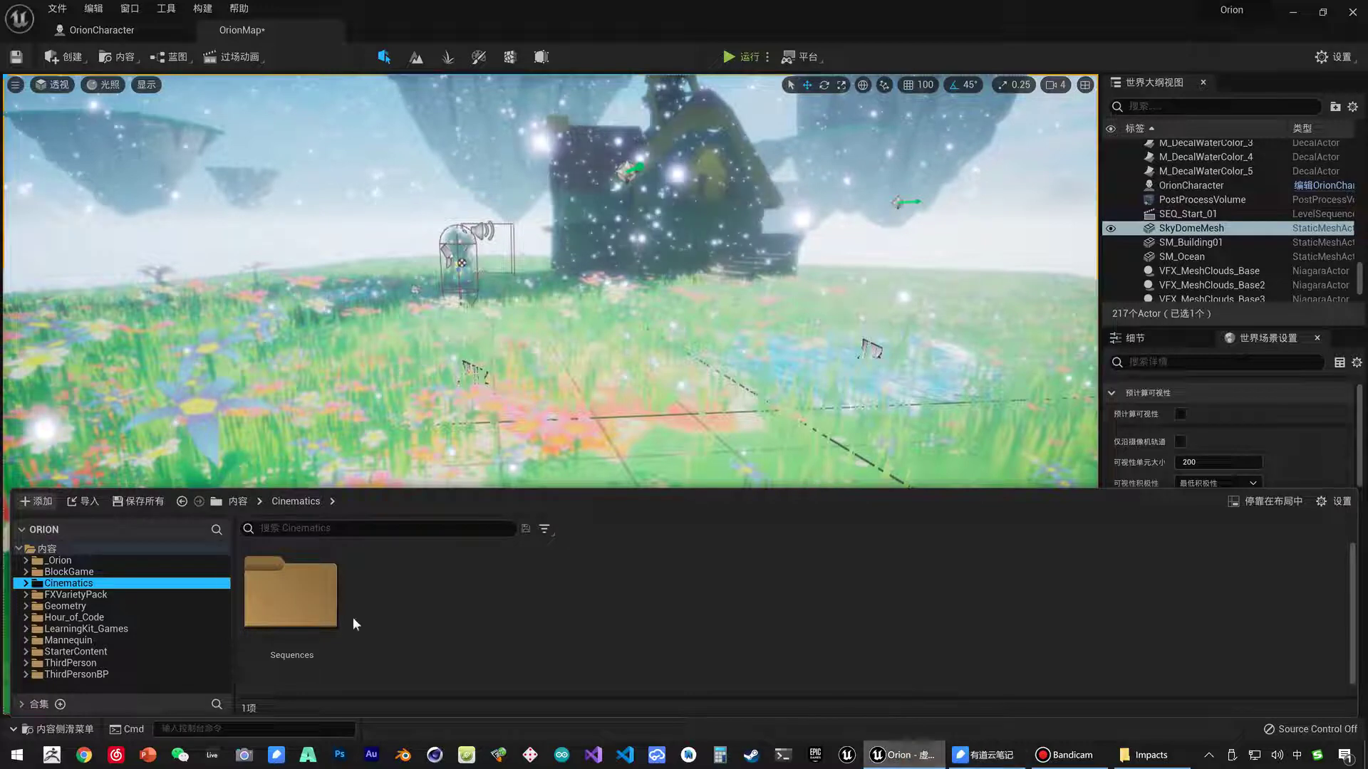
left_click(64, 597)
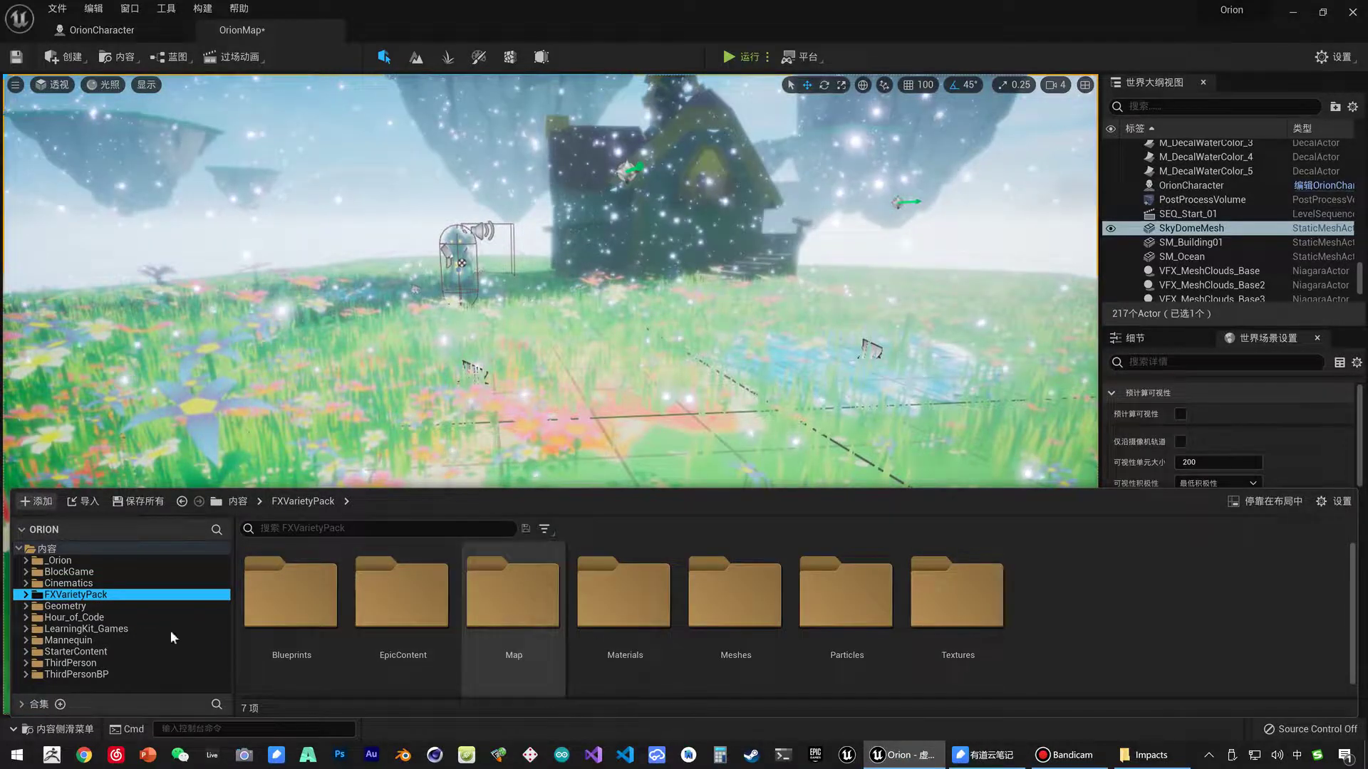
left_click(27, 595)
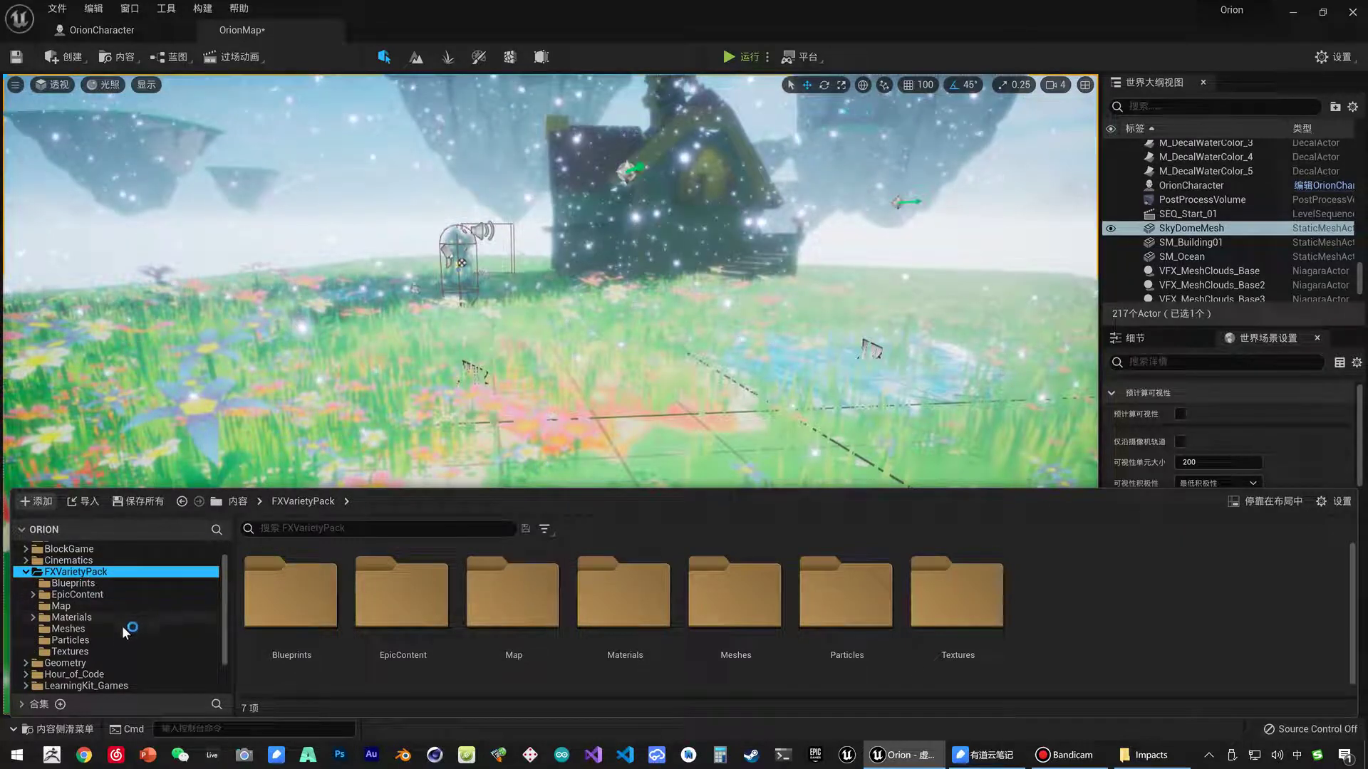
Place the P_ky_waterBall effect from the Particles folder in the level, then delete it.
left_click(92, 644)
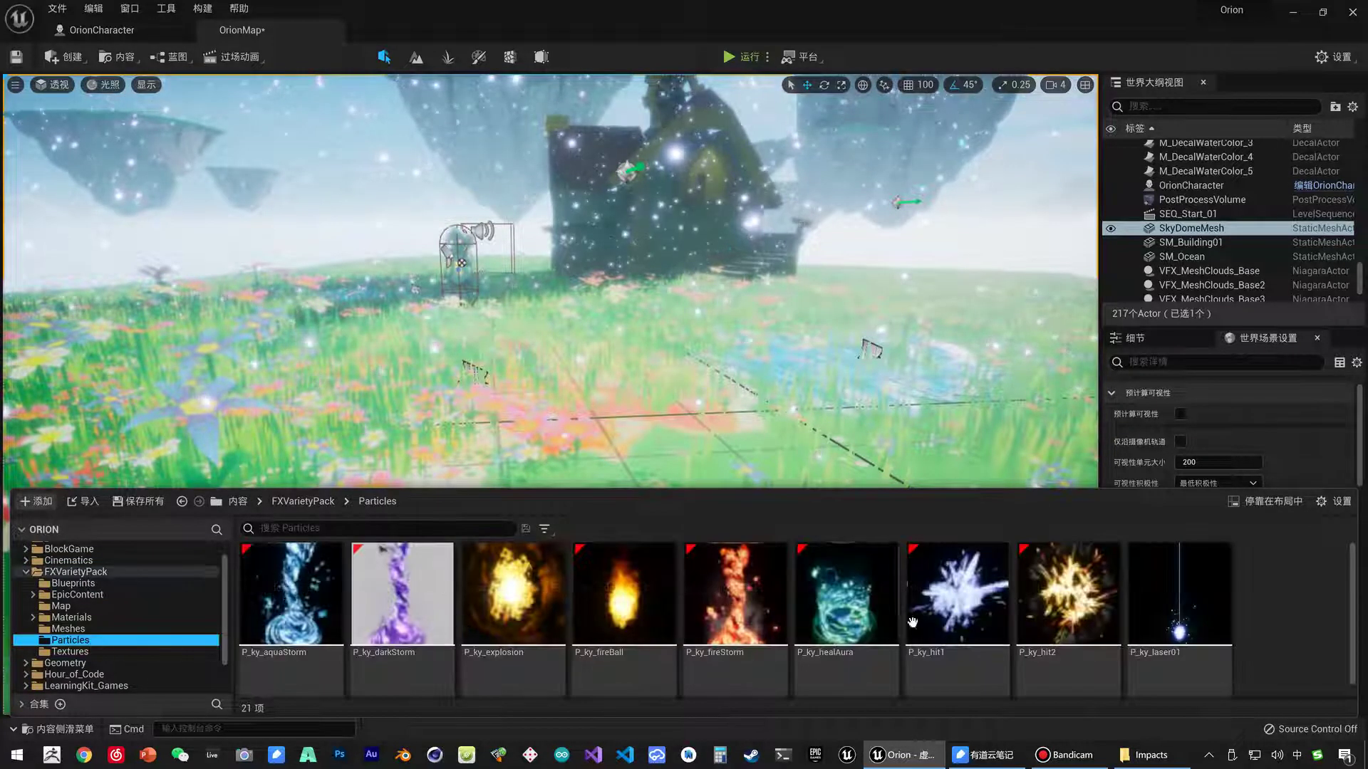
scroll(1111, 612, "down", 2)
scroll(1079, 637, "down", 3)
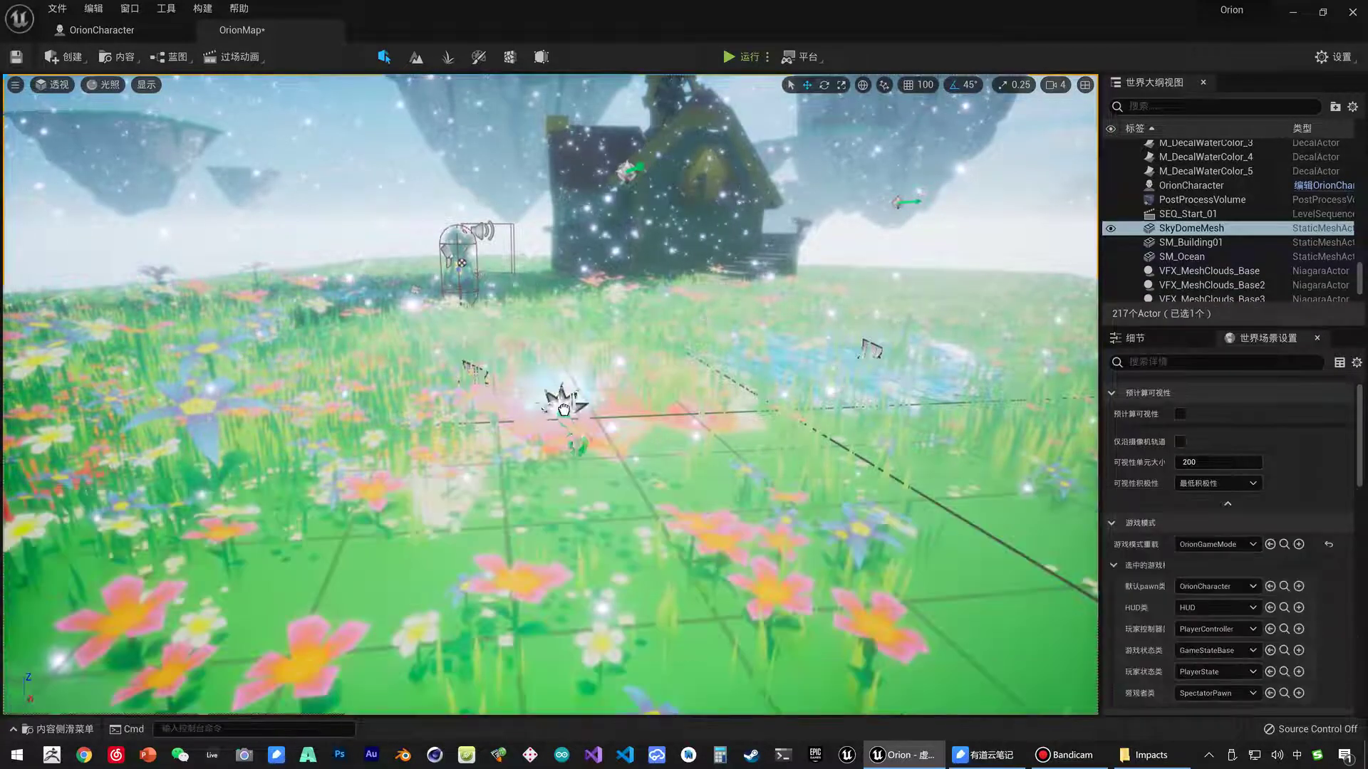
left_click_drag(420, 627, 563, 402)
key("Delete")
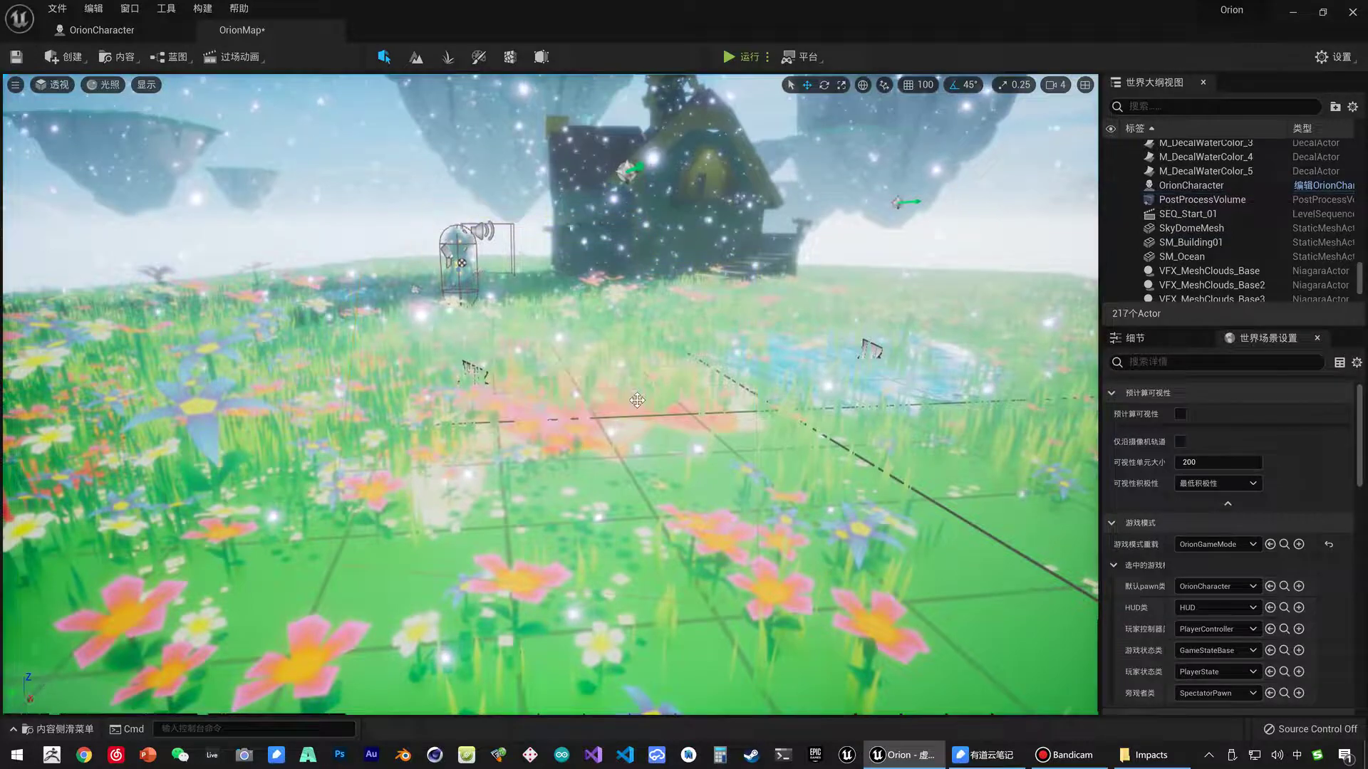
Reopen the content browser and return to the FXVarietyPack folder overview.
key("ctrl+space")
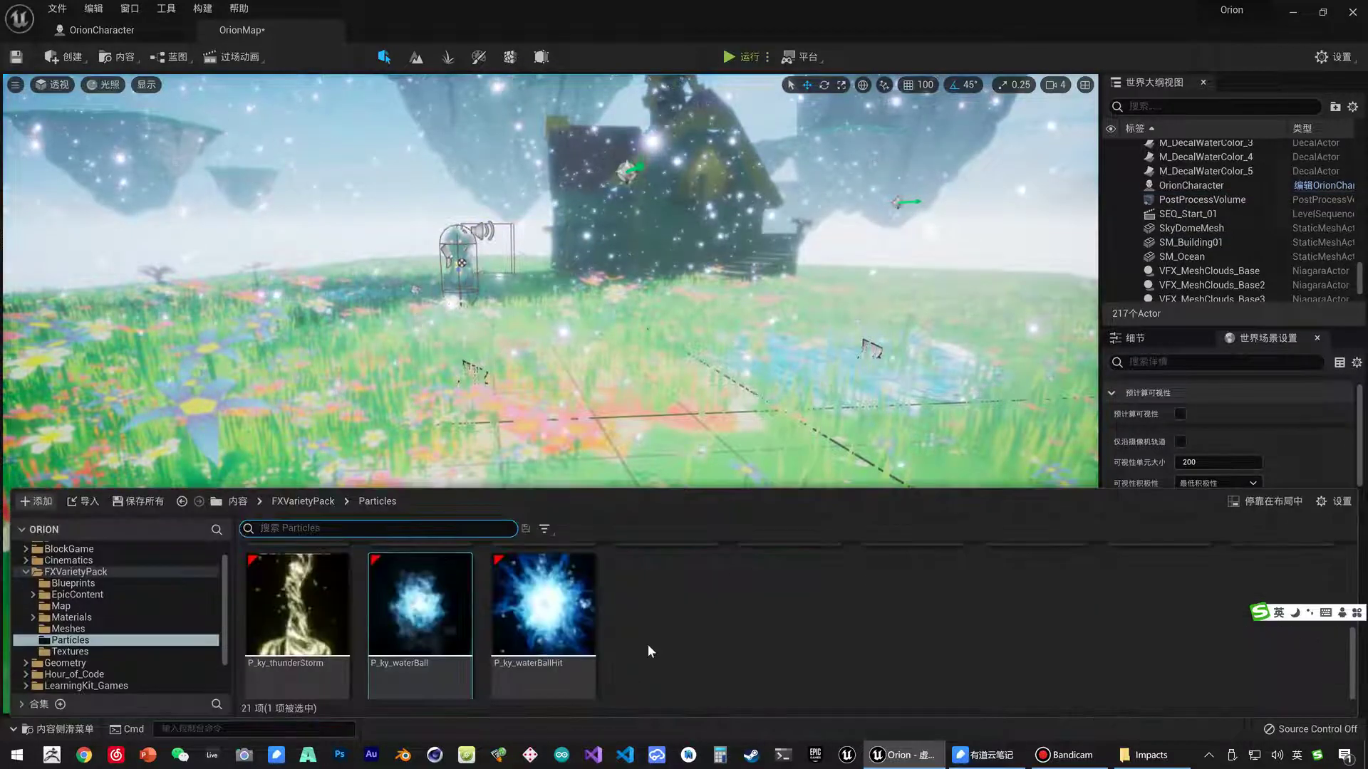
scroll(647, 644, "up", 1)
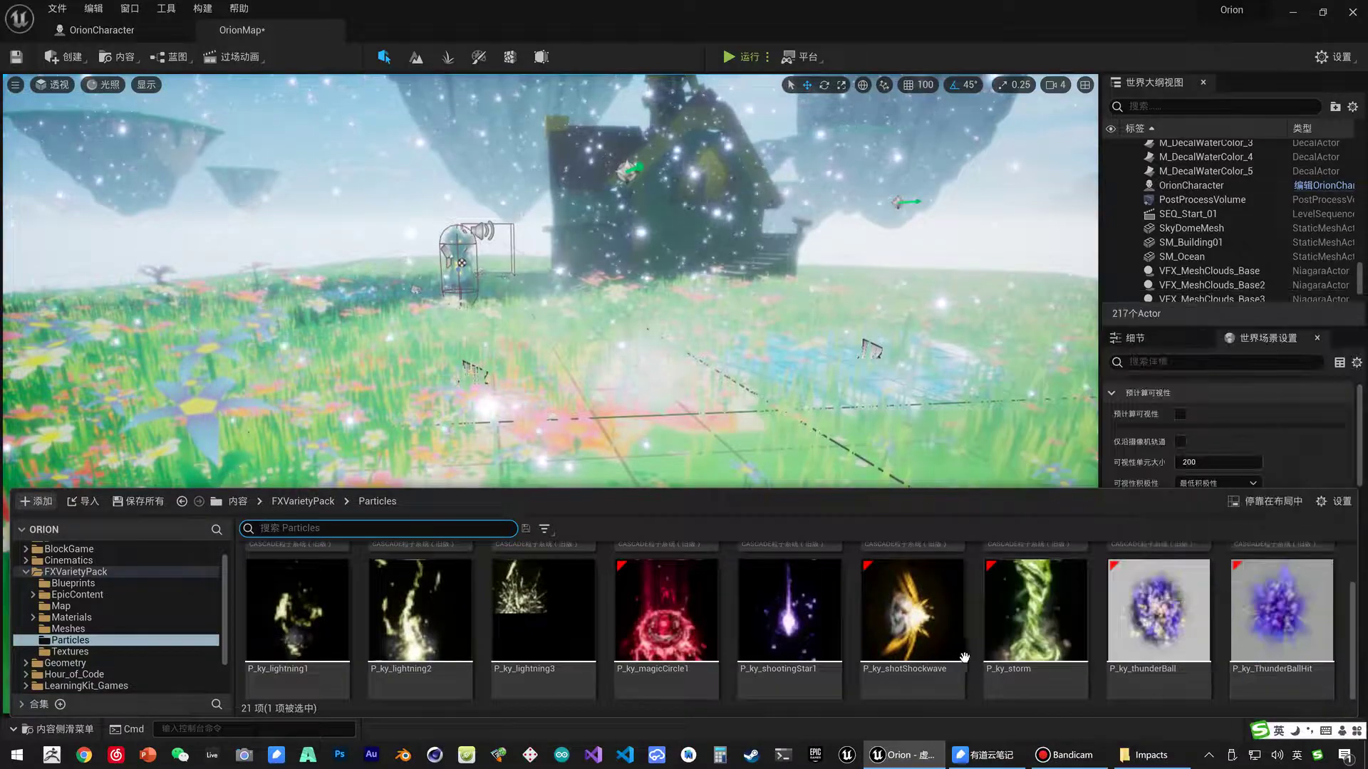
scroll(1108, 652, "up", 1)
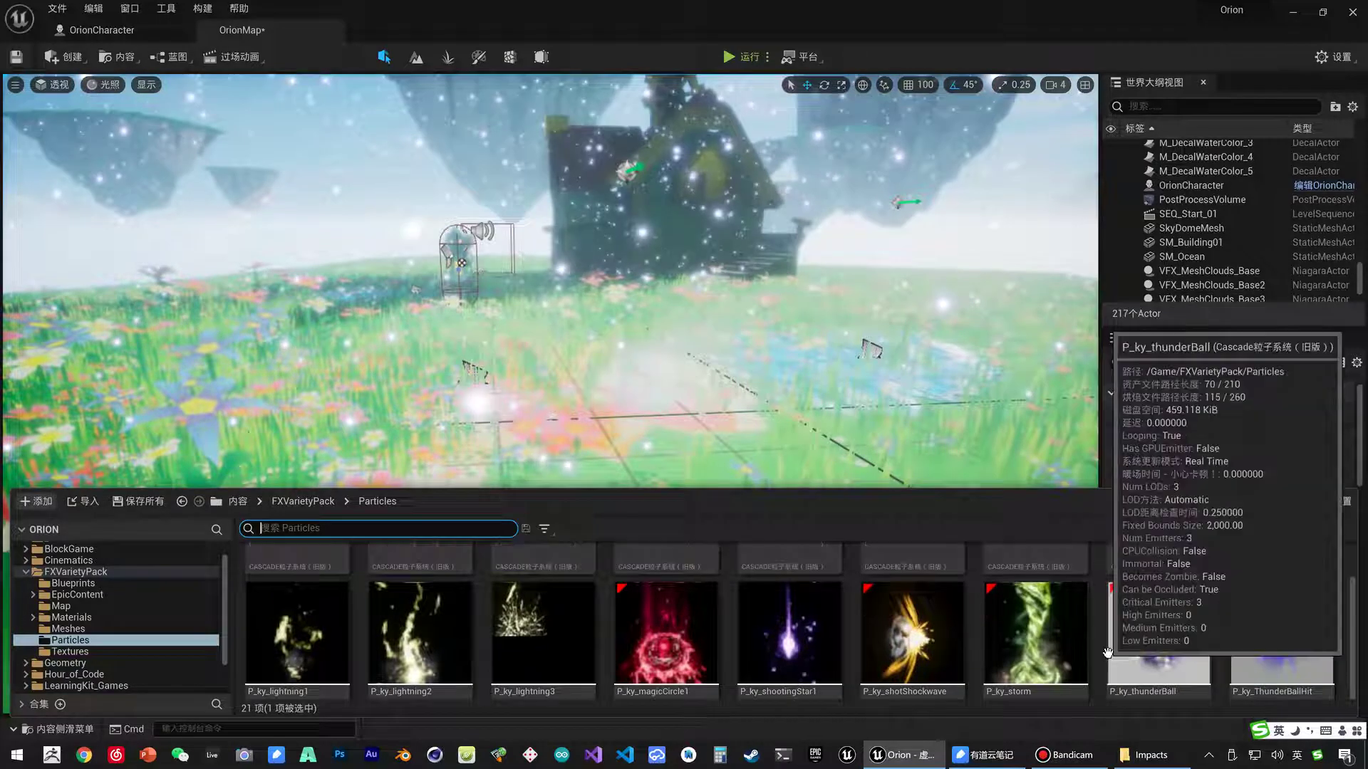
left_click(27, 573)
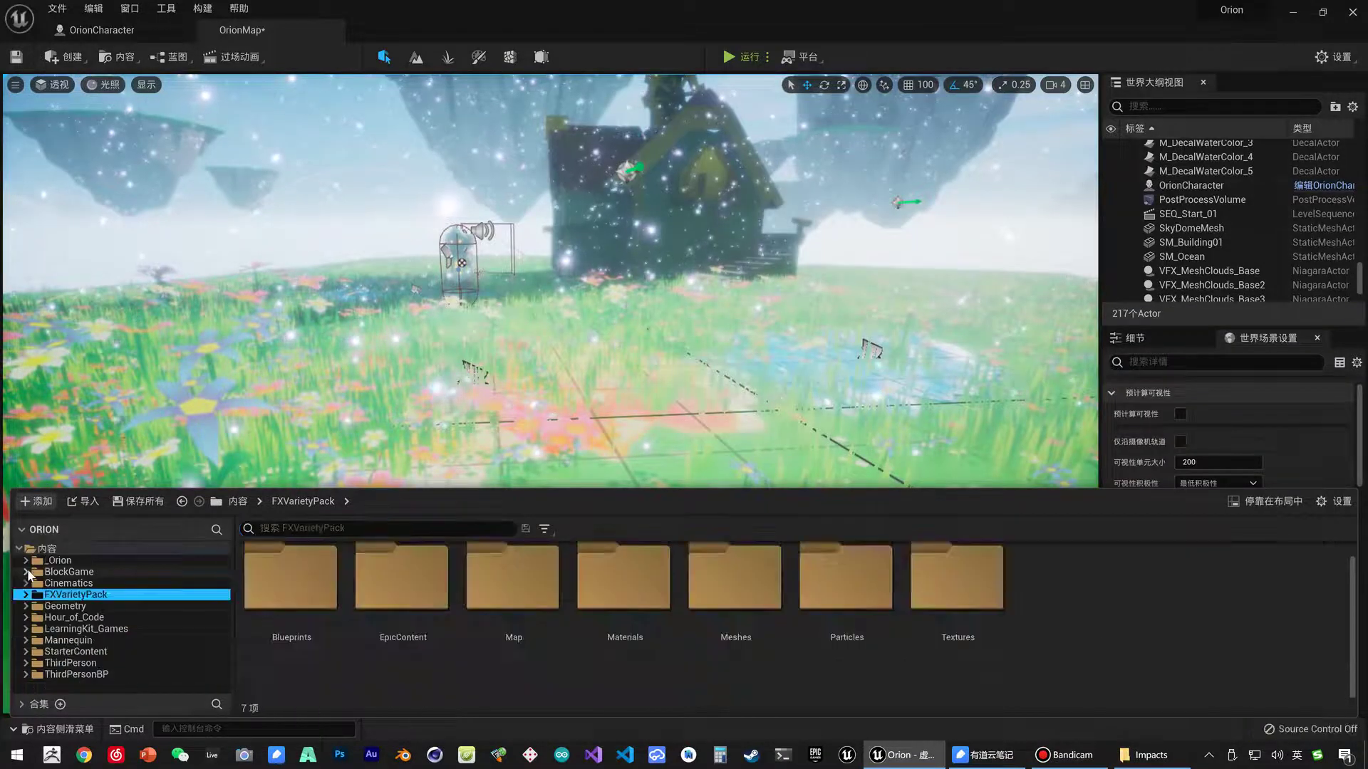
Play 47271_SFX.wav from the Impacts folder in Groove Music, close it and return to Unreal.
left_click(1173, 763)
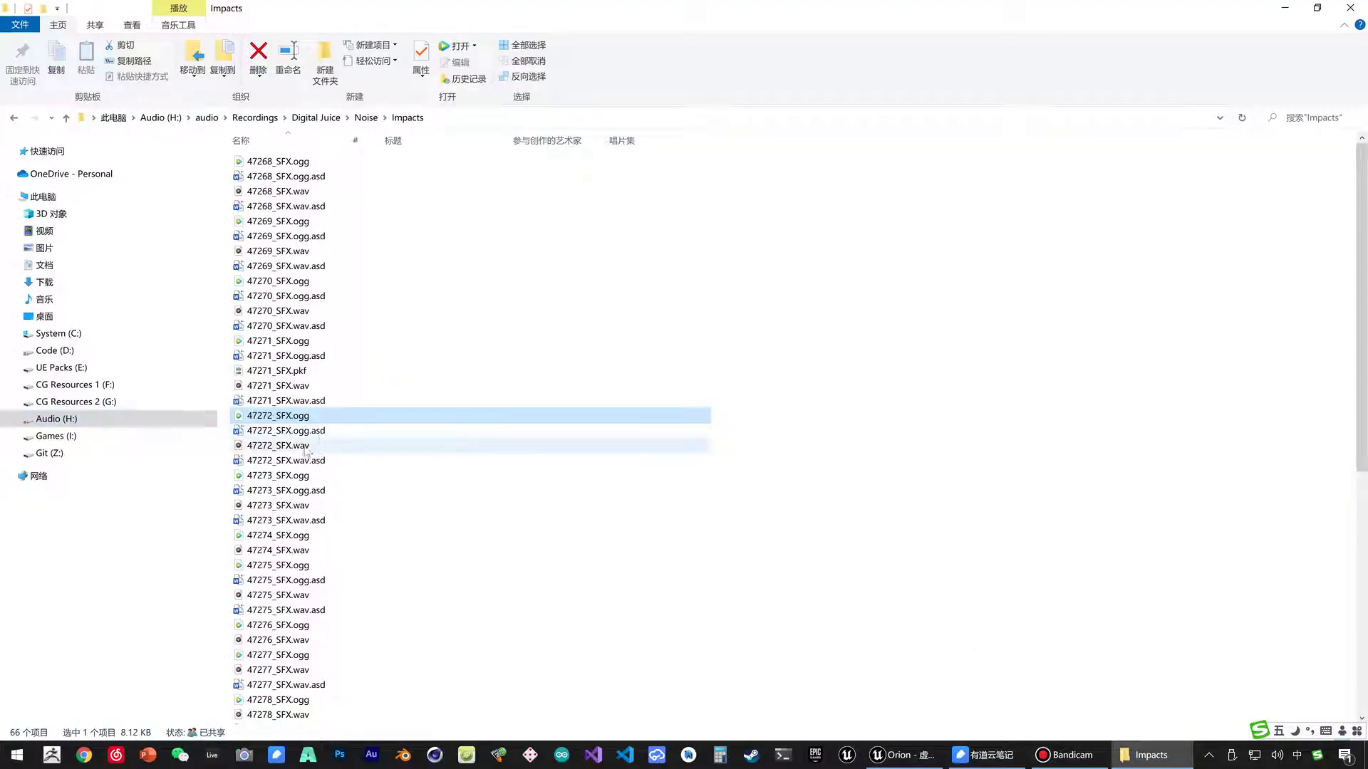
left_click(302, 388)
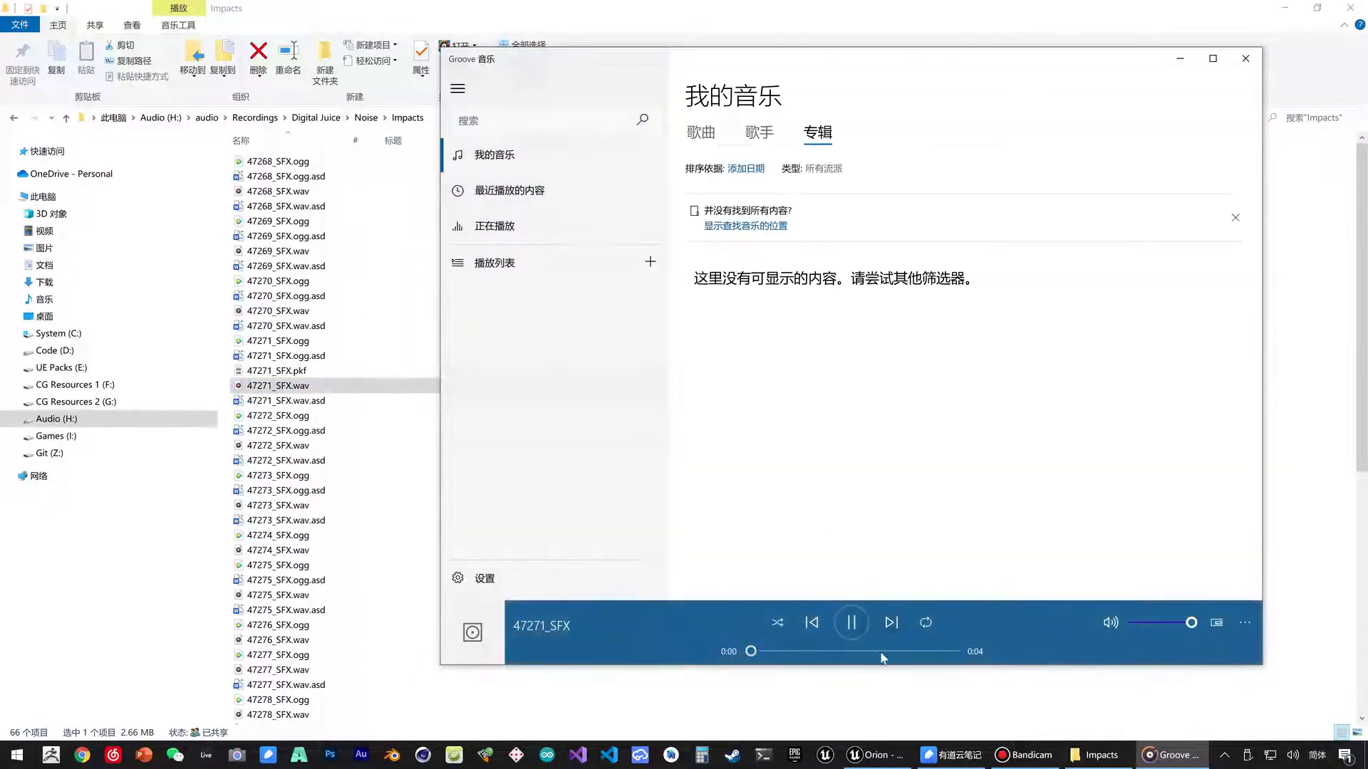
left_click(1248, 57)
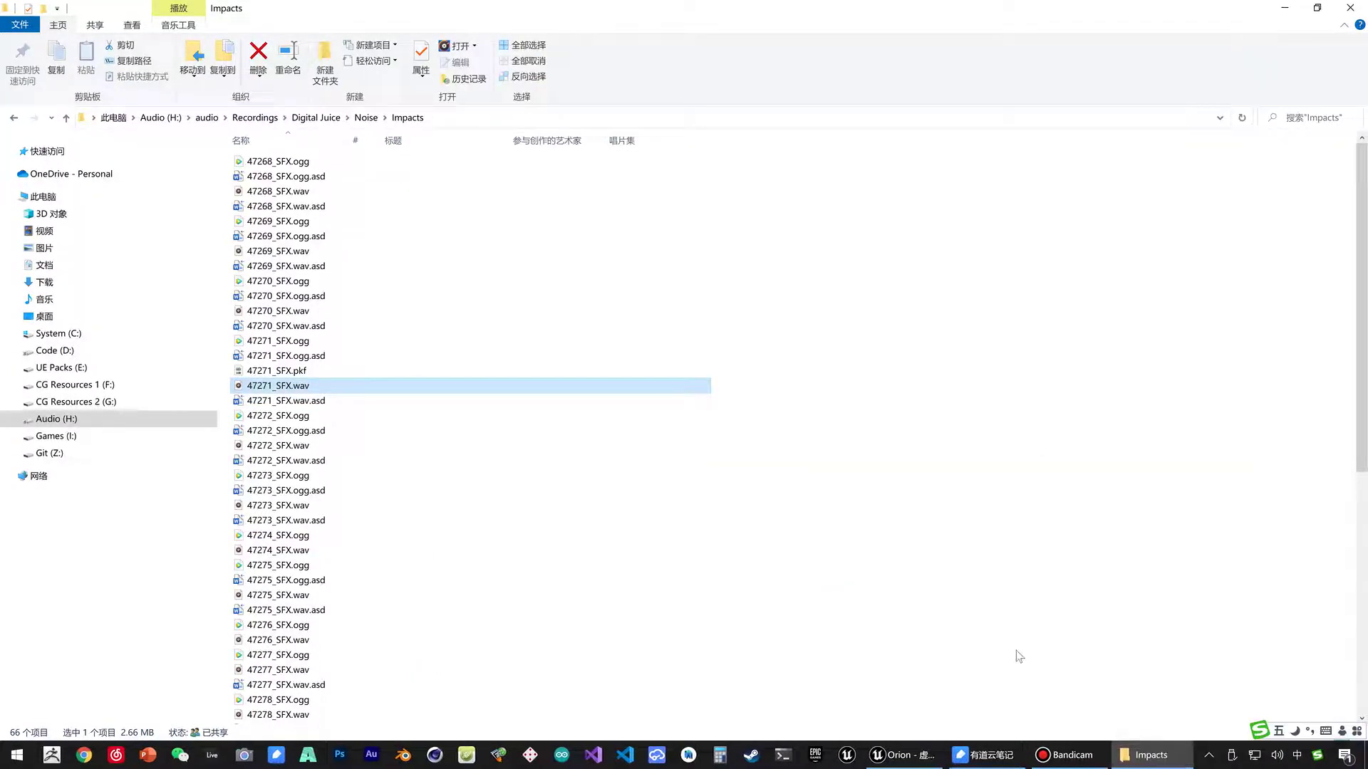
left_click(920, 759)
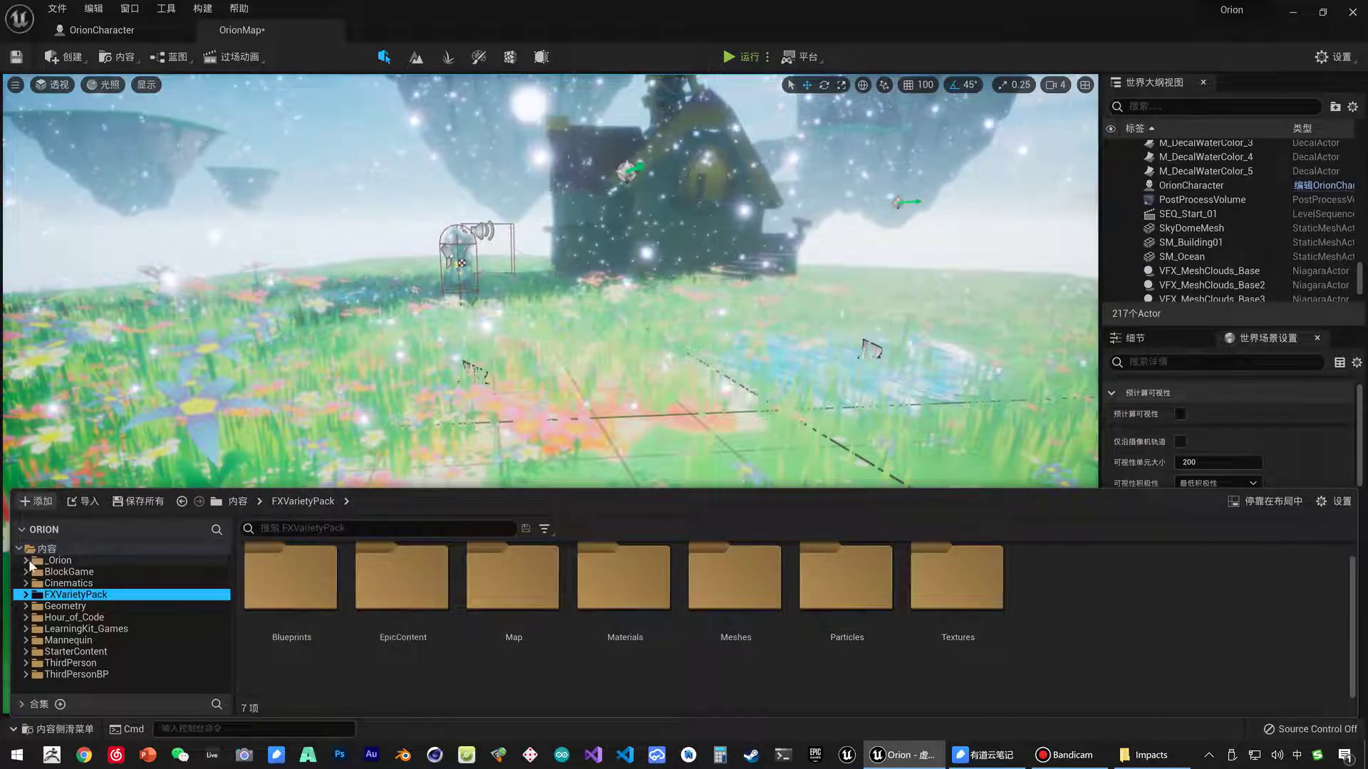
Open the _Orion > Audio folder and select the SFX_SuperJump sound.
left_click(25, 561)
left_click(60, 561)
left_click(63, 572)
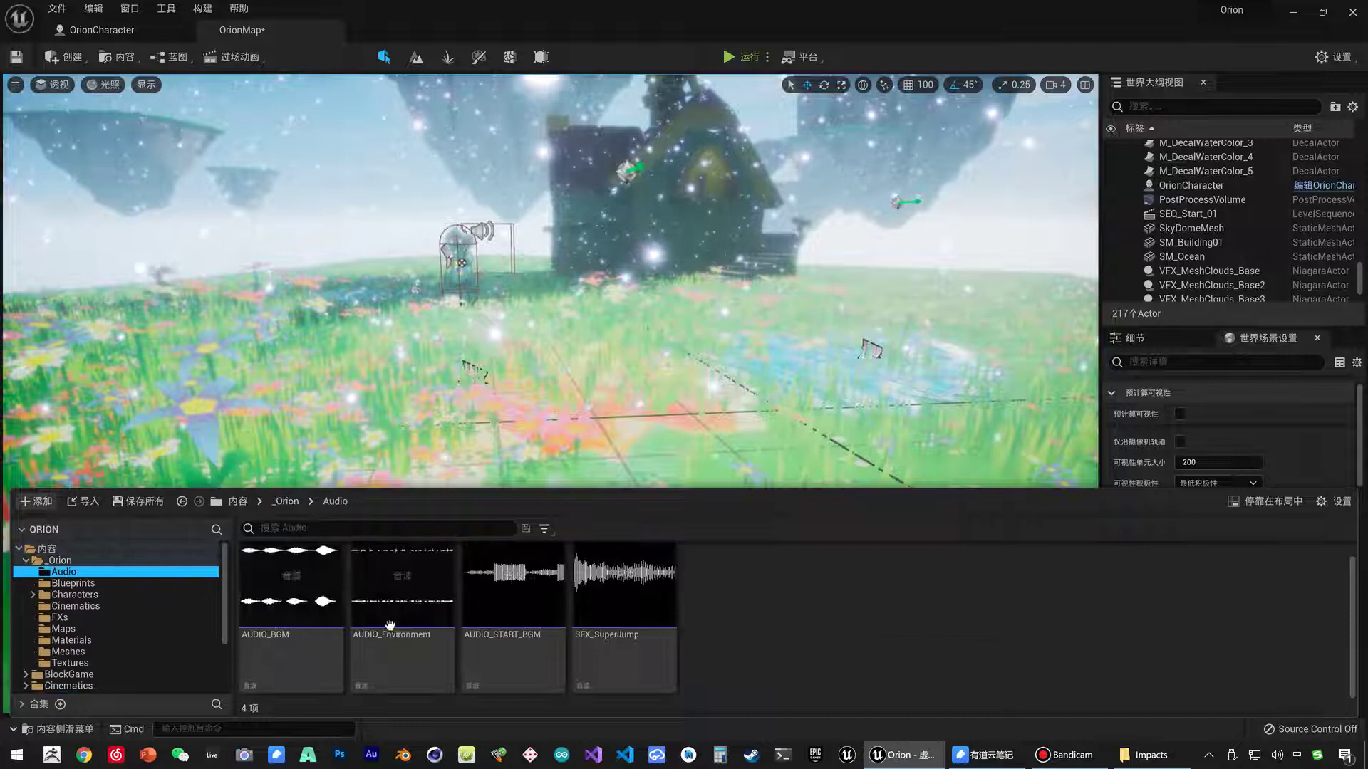
left_click(598, 638)
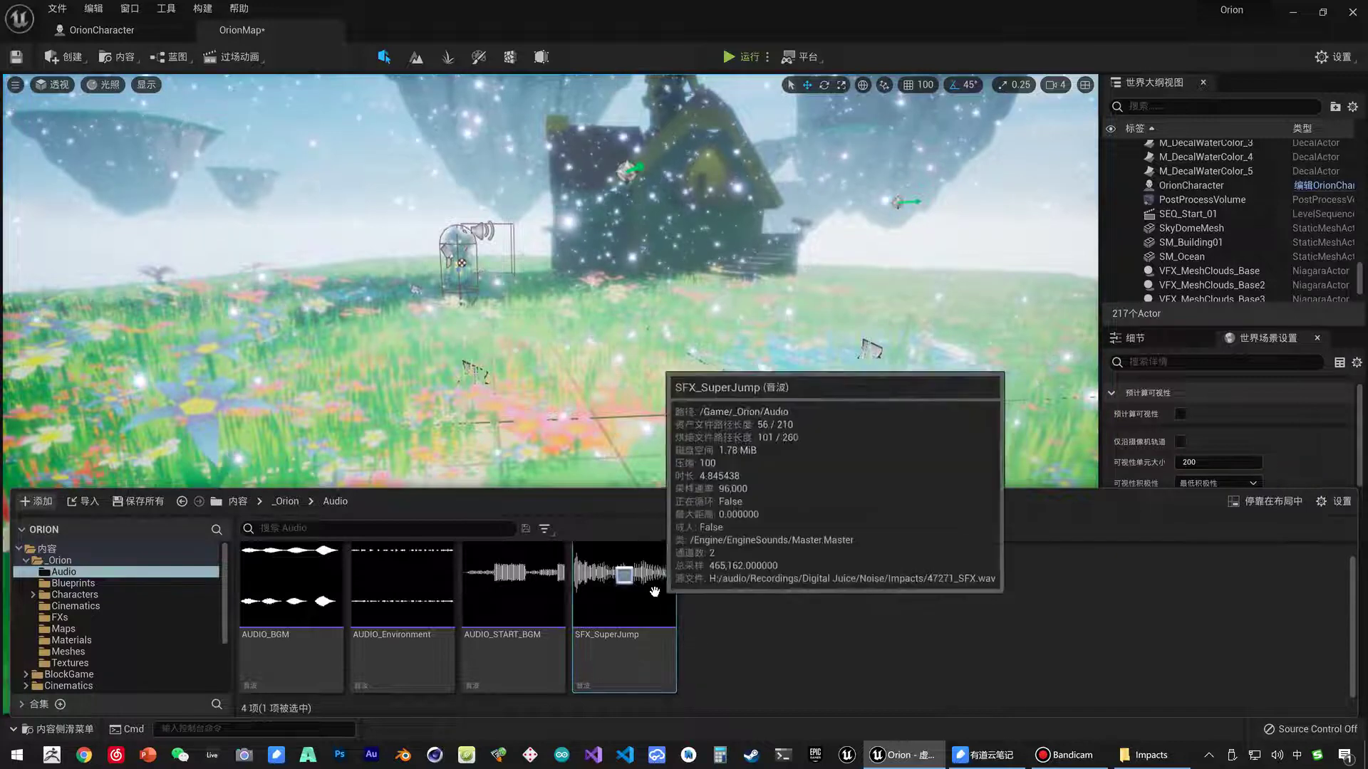
Review SFX_SuperJump's sound settings, then switch to the OrionCharacter event graph.
mouse_move(659, 600)
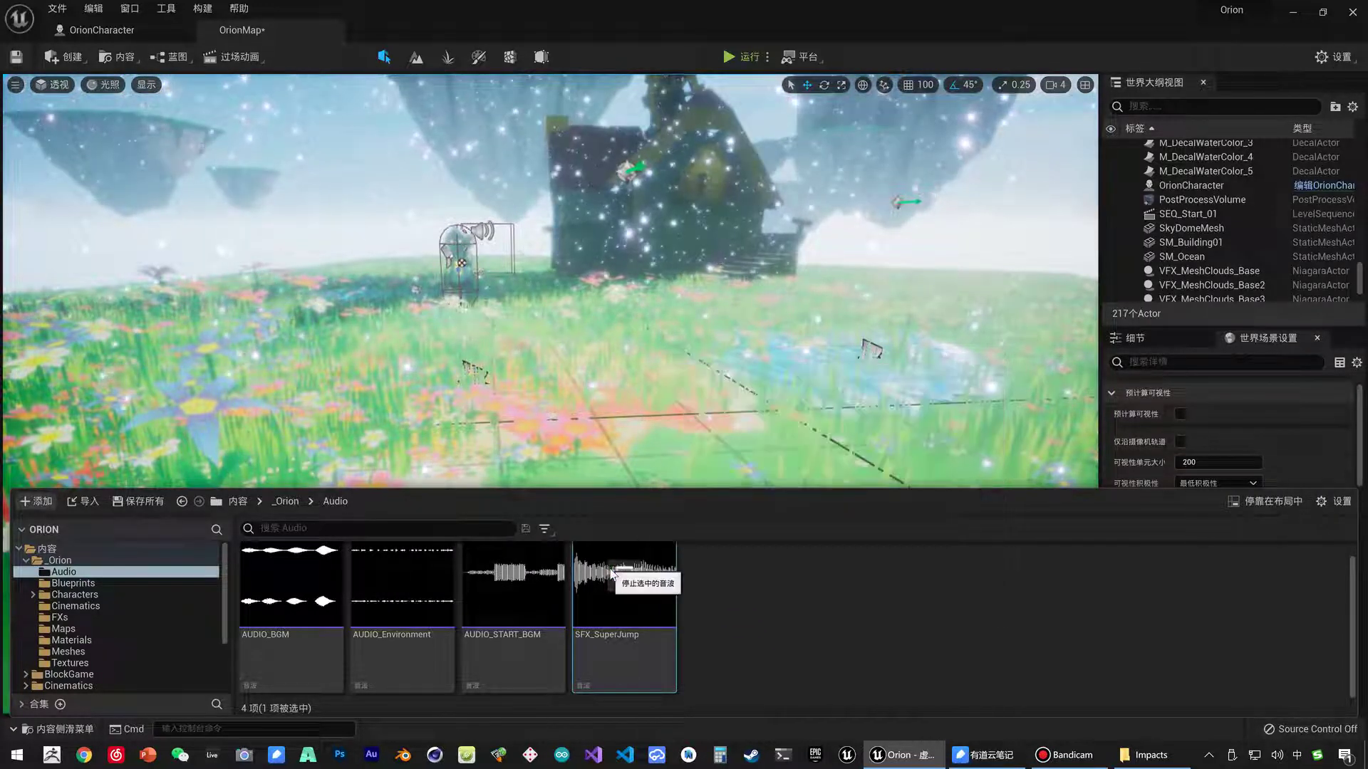
double_click(651, 610)
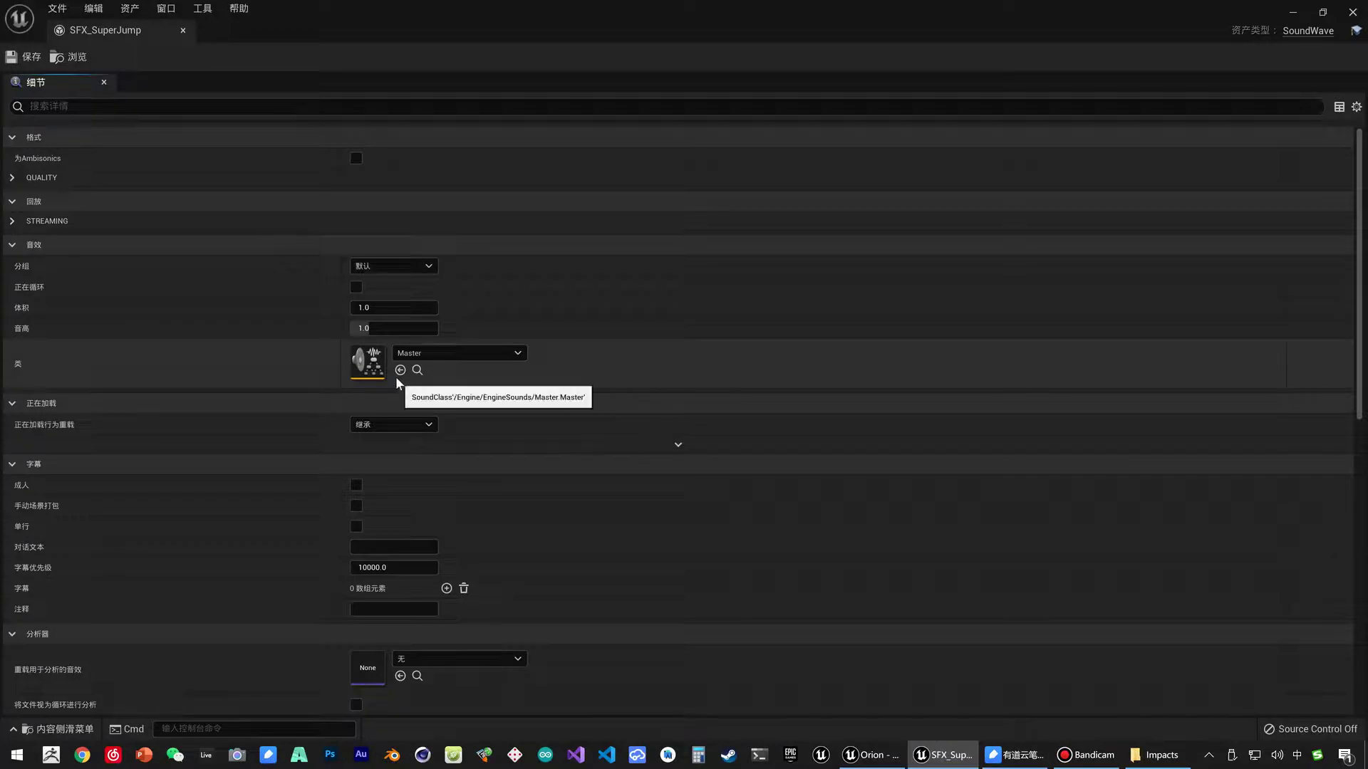
left_click(182, 31)
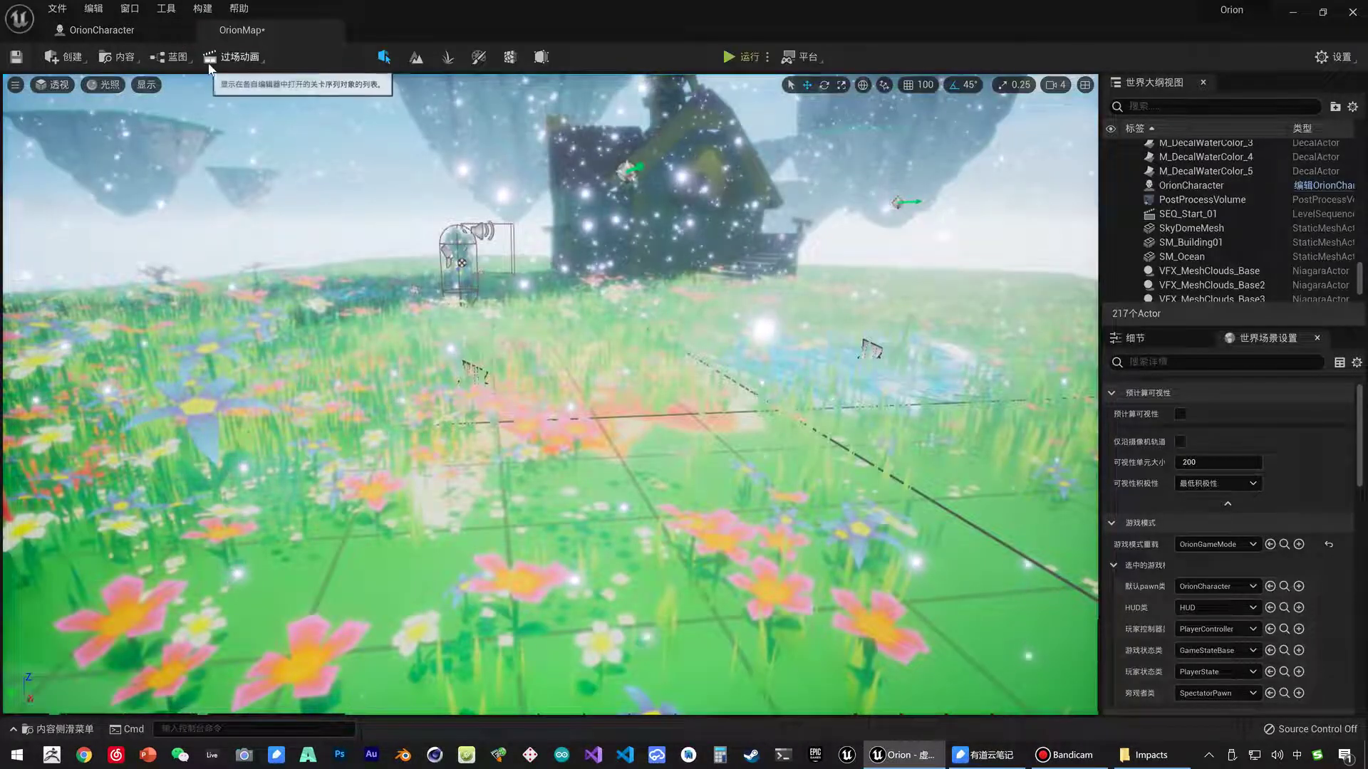
left_click_drag(159, 441, 632, 302)
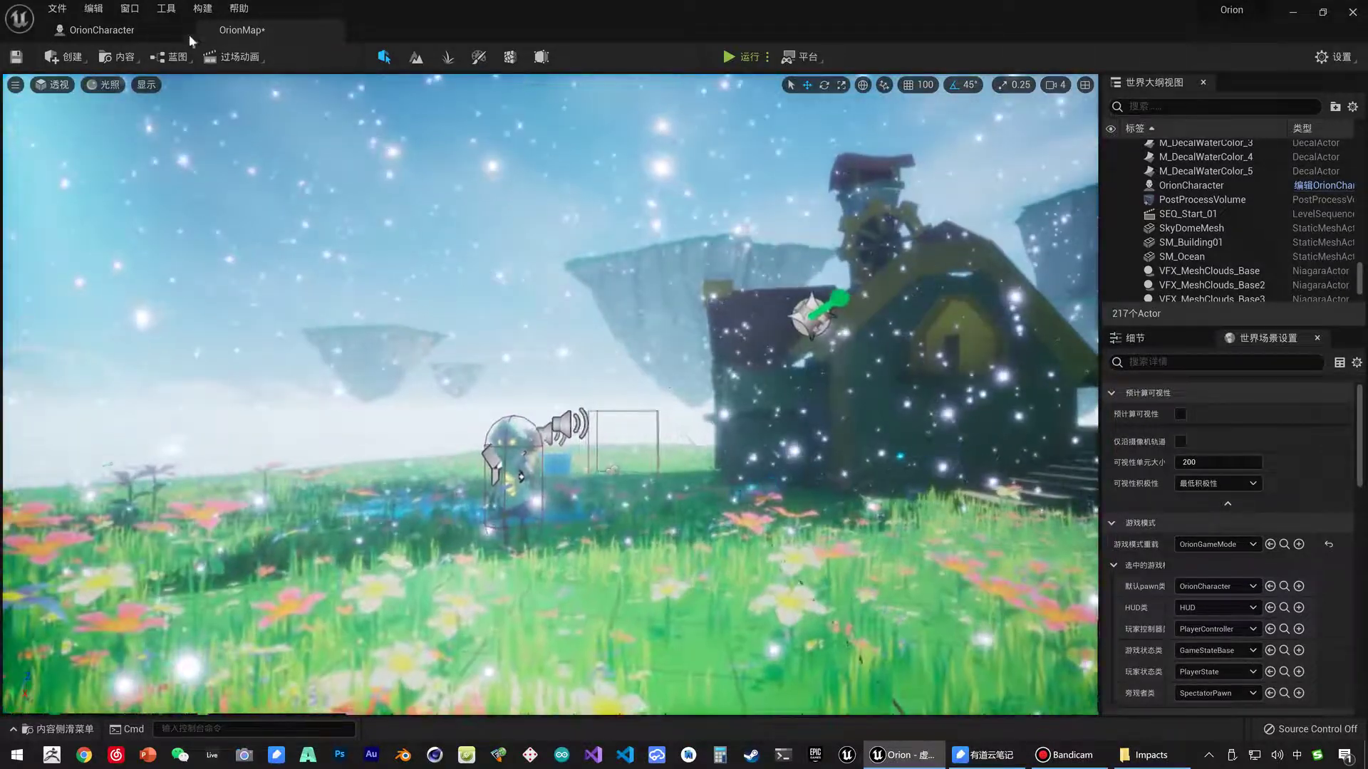
left_click(127, 32)
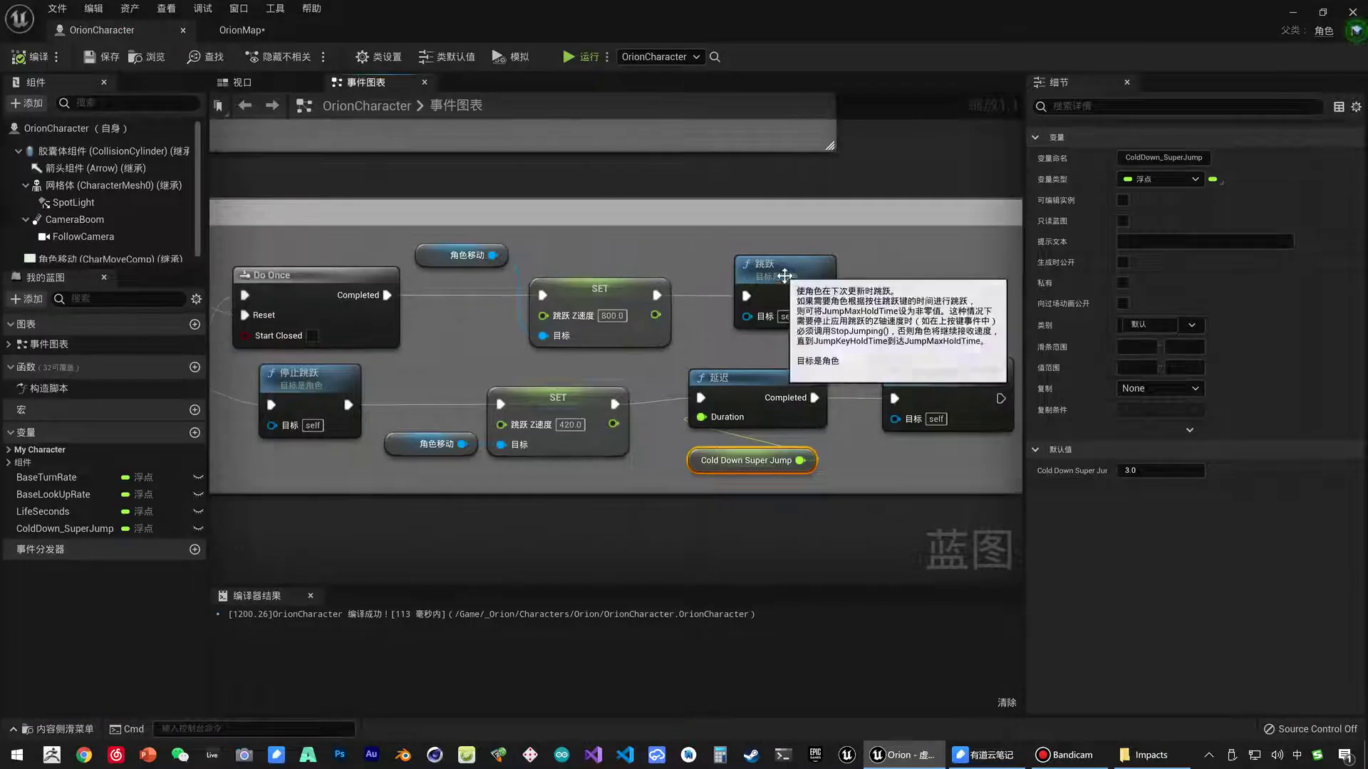
Add a Play Sound 2D node after the Jump node inside the widened comment box.
right_click_drag(873, 264, 619, 275)
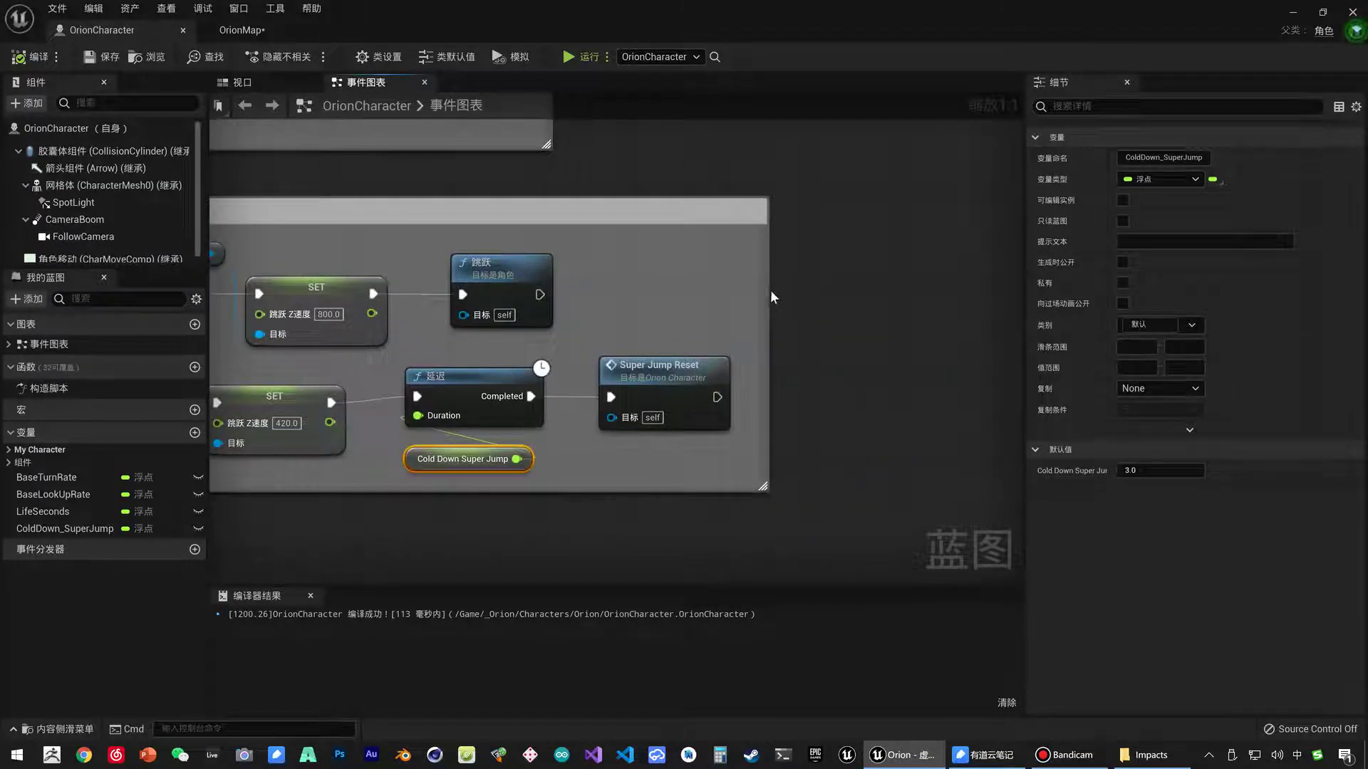
left_click_drag(771, 289, 882, 292)
left_click_drag(537, 294, 589, 299)
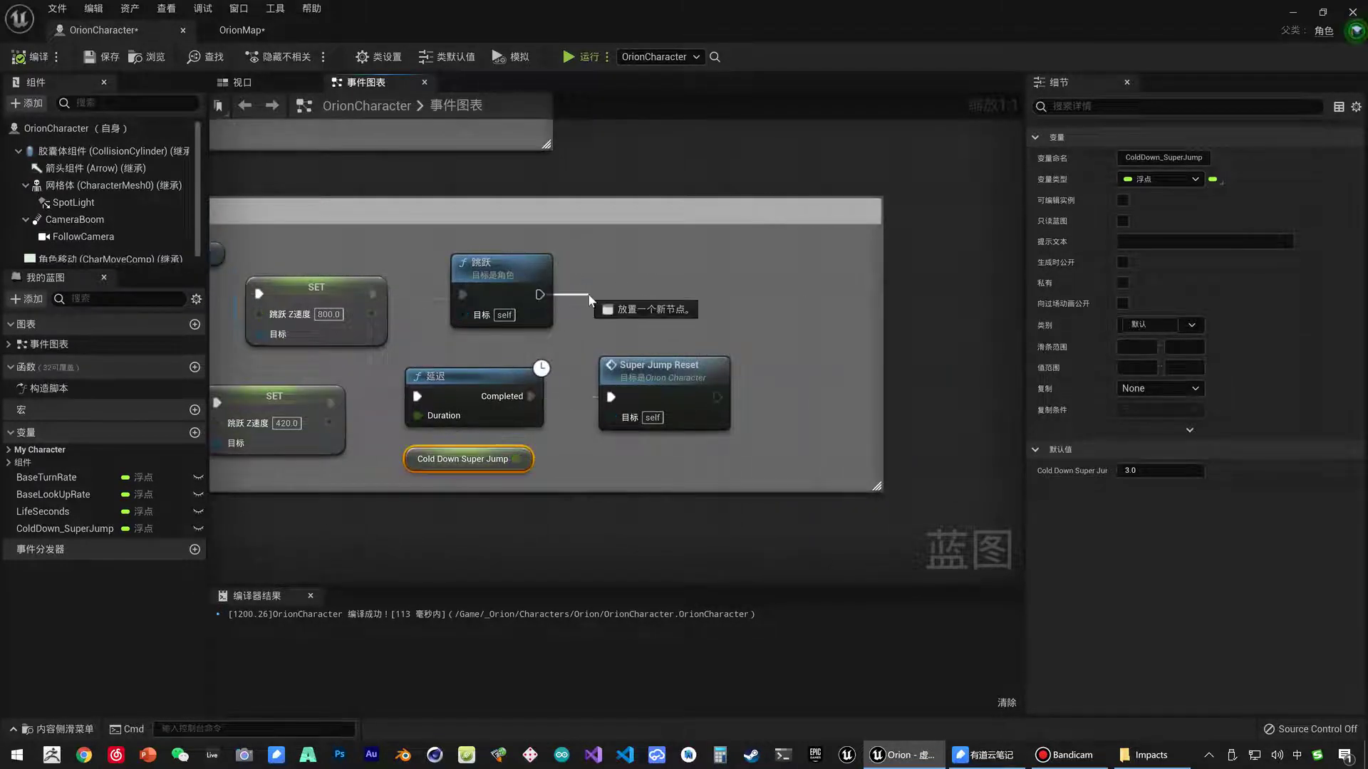
type("play sound")
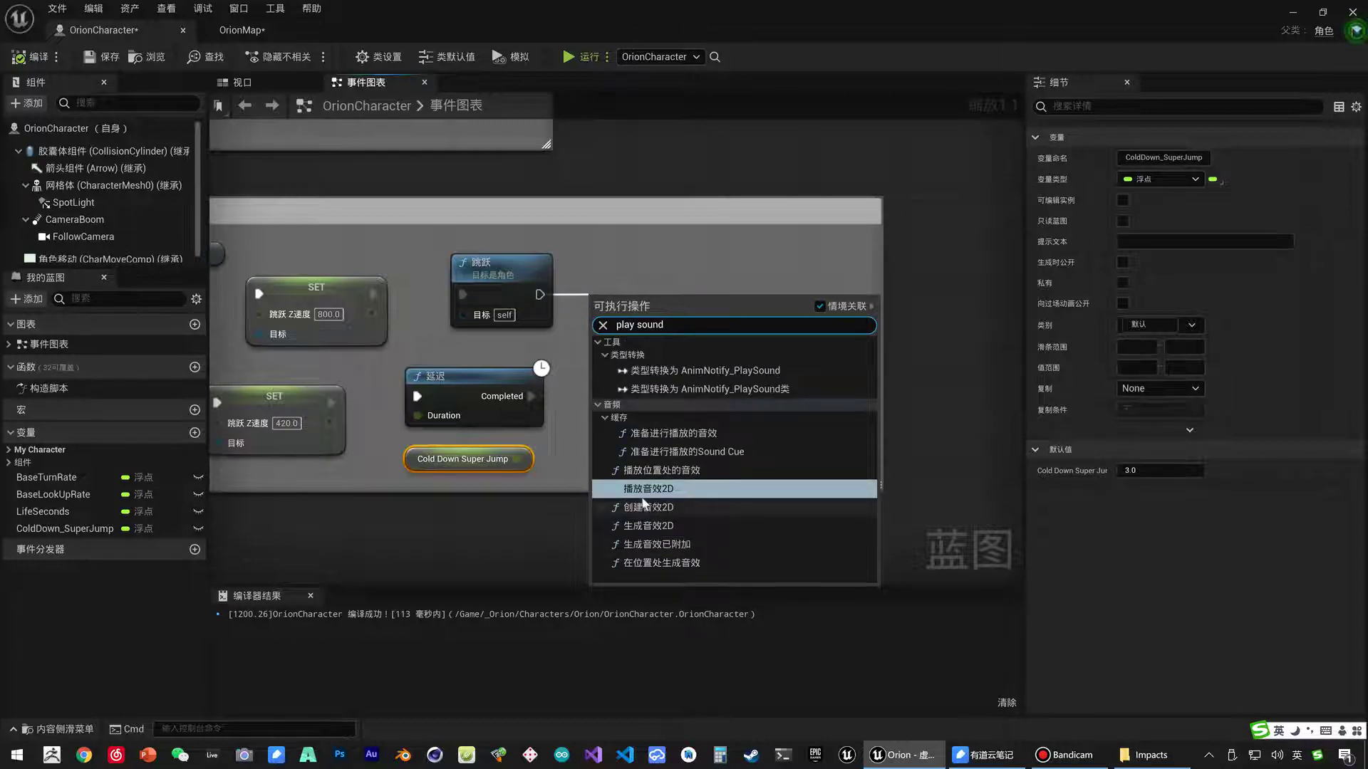
left_click(656, 487)
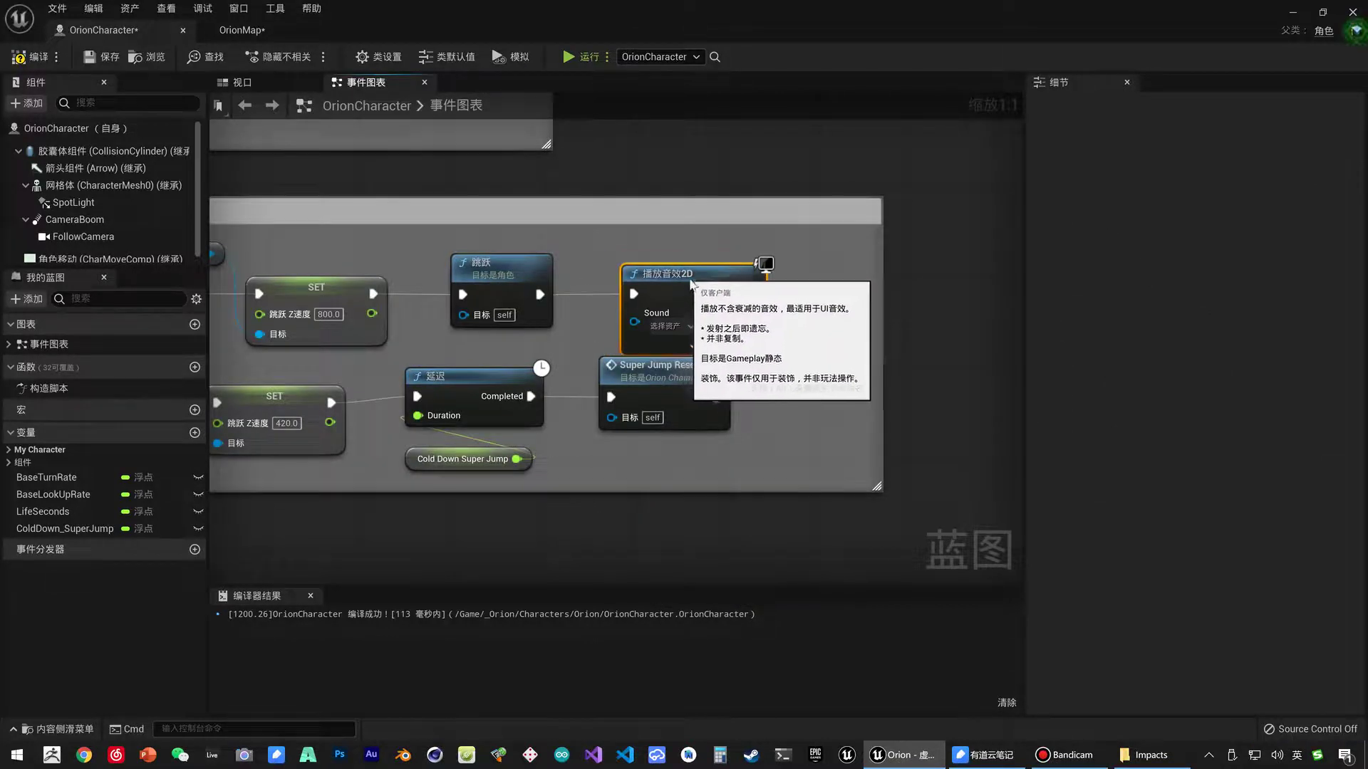
Set the Play Sound 2D node's Sound to SFX_SuperJump and align the nearby nodes.
left_click(682, 332)
type("super")
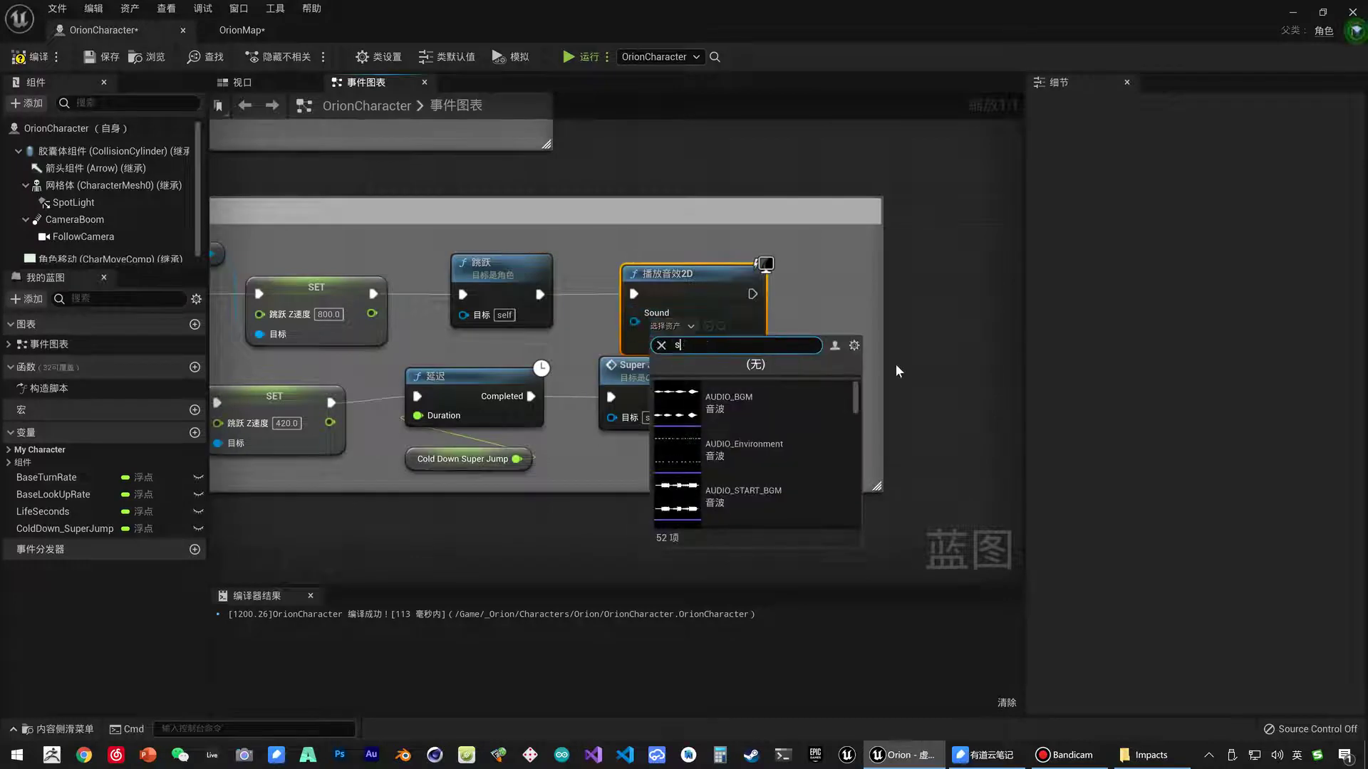
left_click(813, 396)
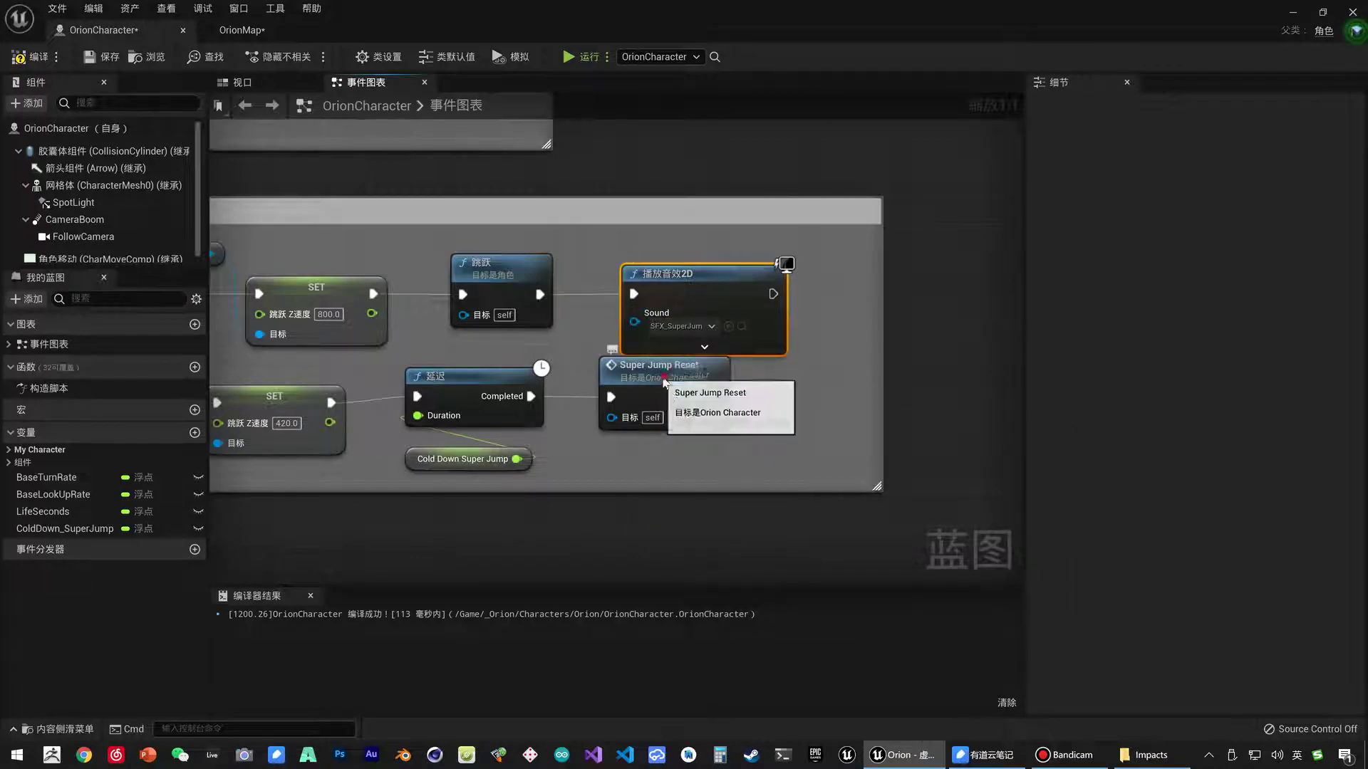
left_click_drag(645, 366, 644, 399)
left_click_drag(700, 283, 711, 273)
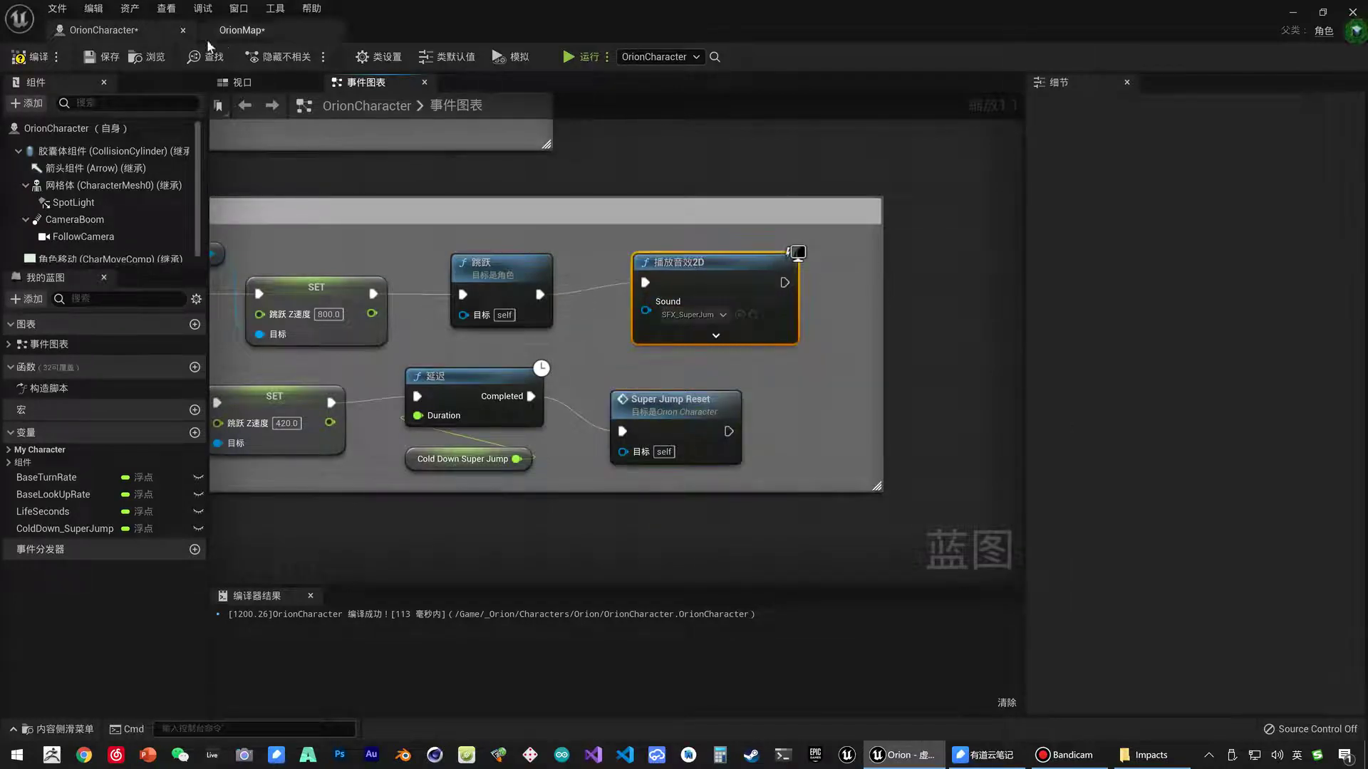
left_click(246, 32)
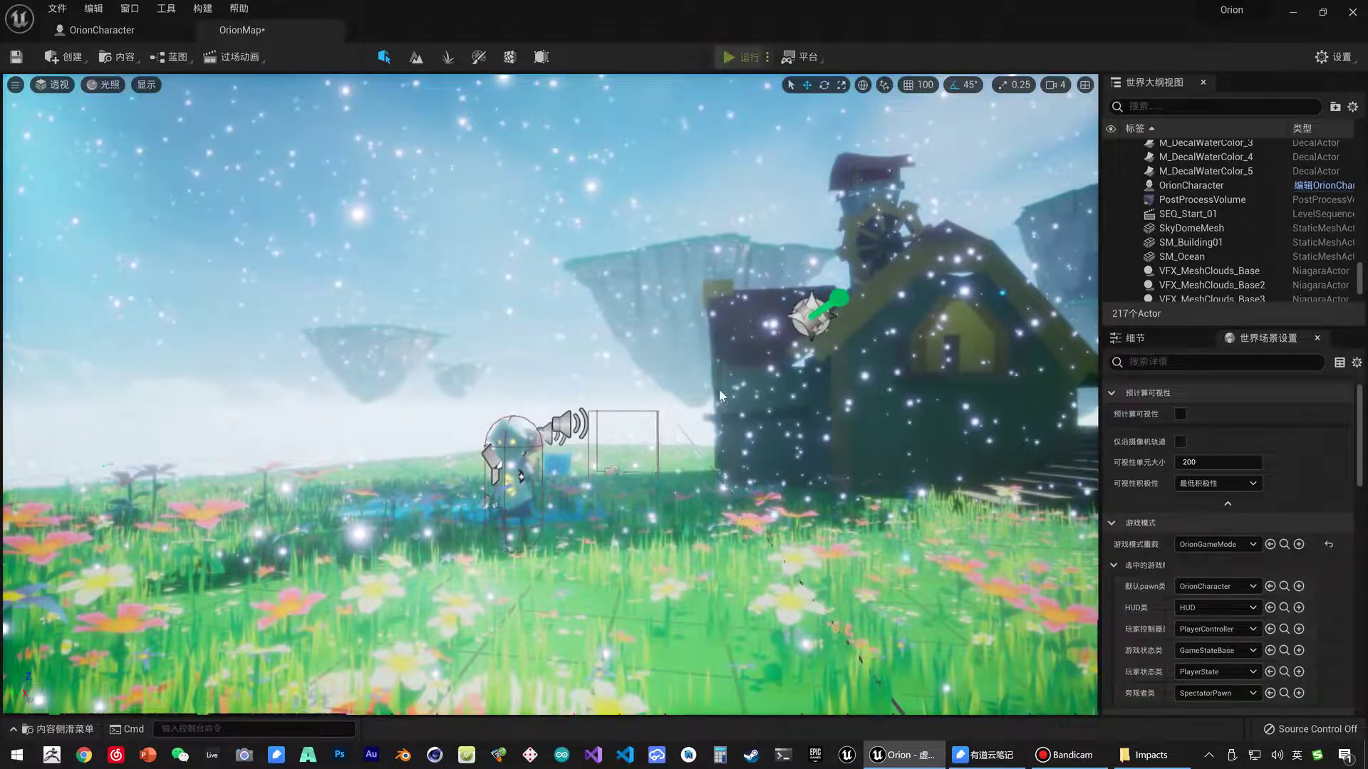
key("alt+p")
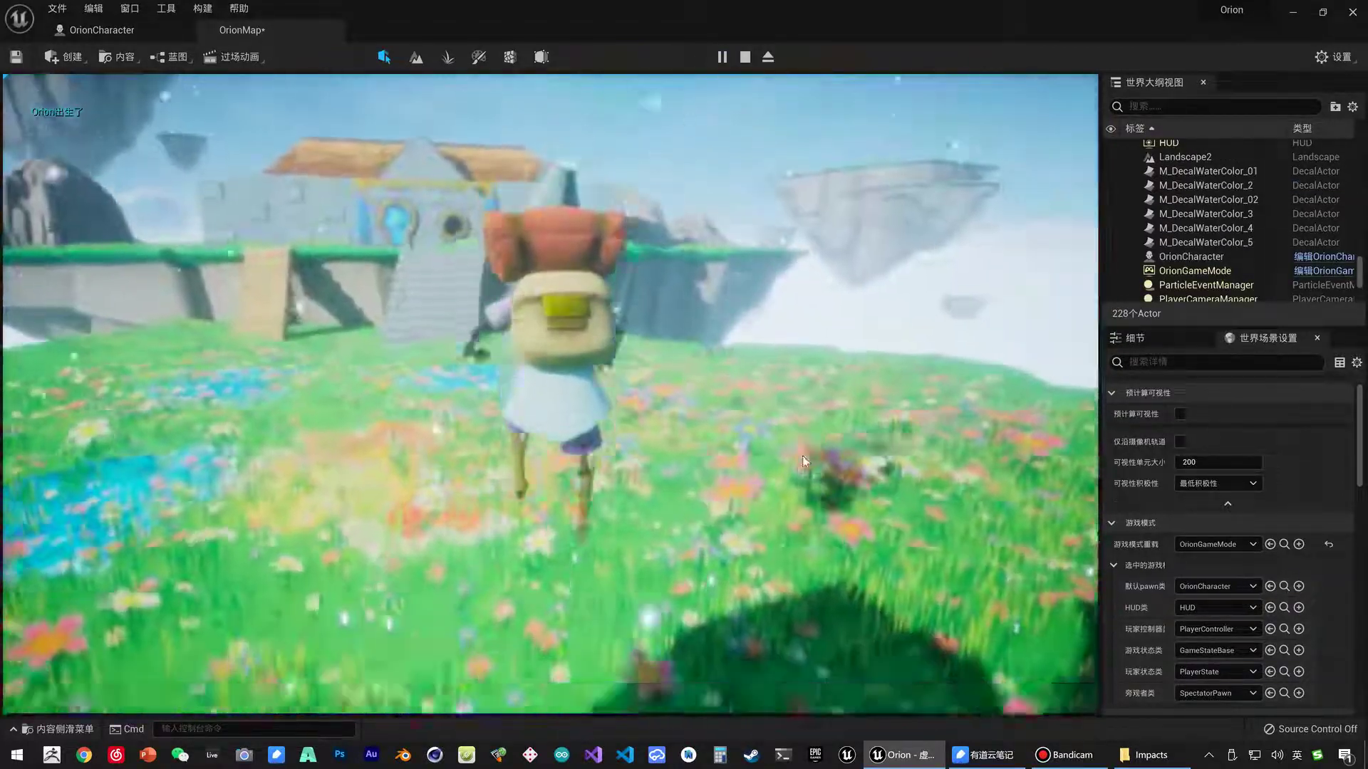
key("w")
key("w")
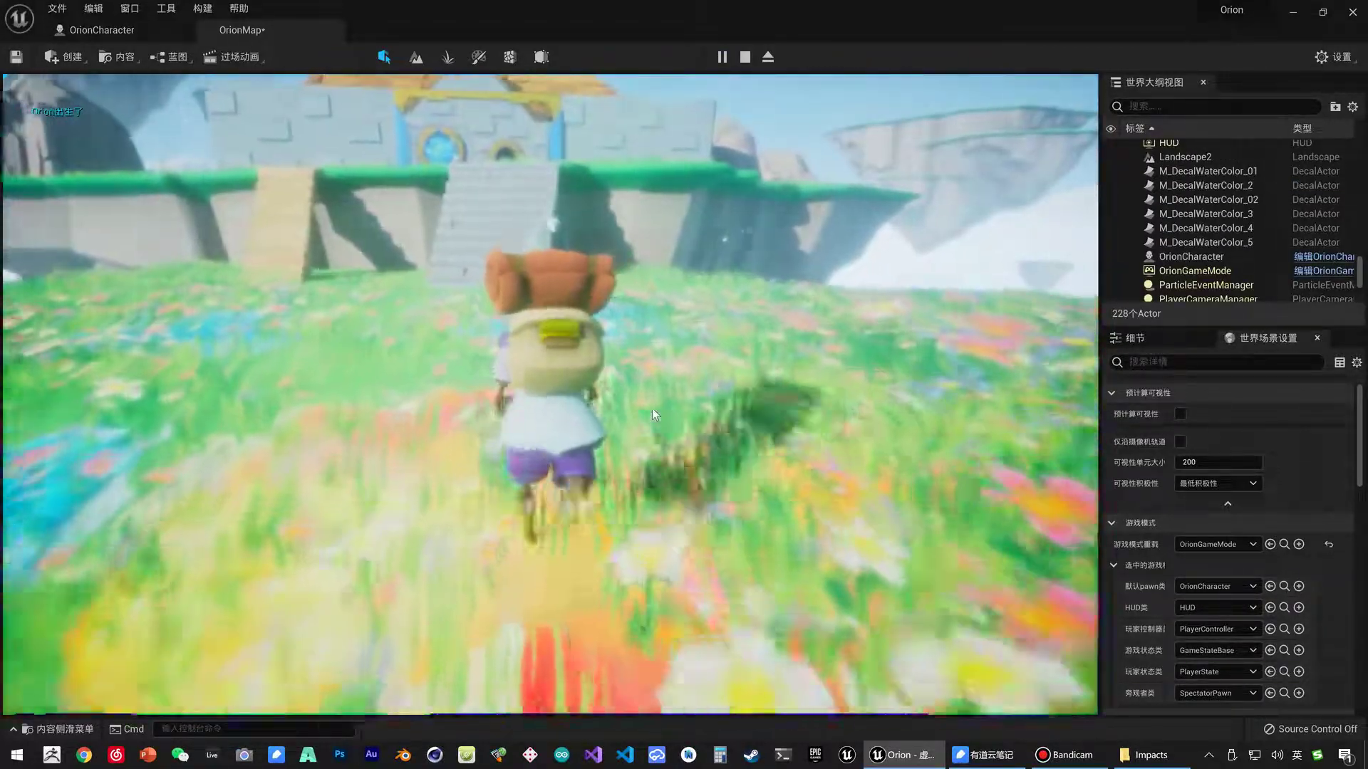
key("w")
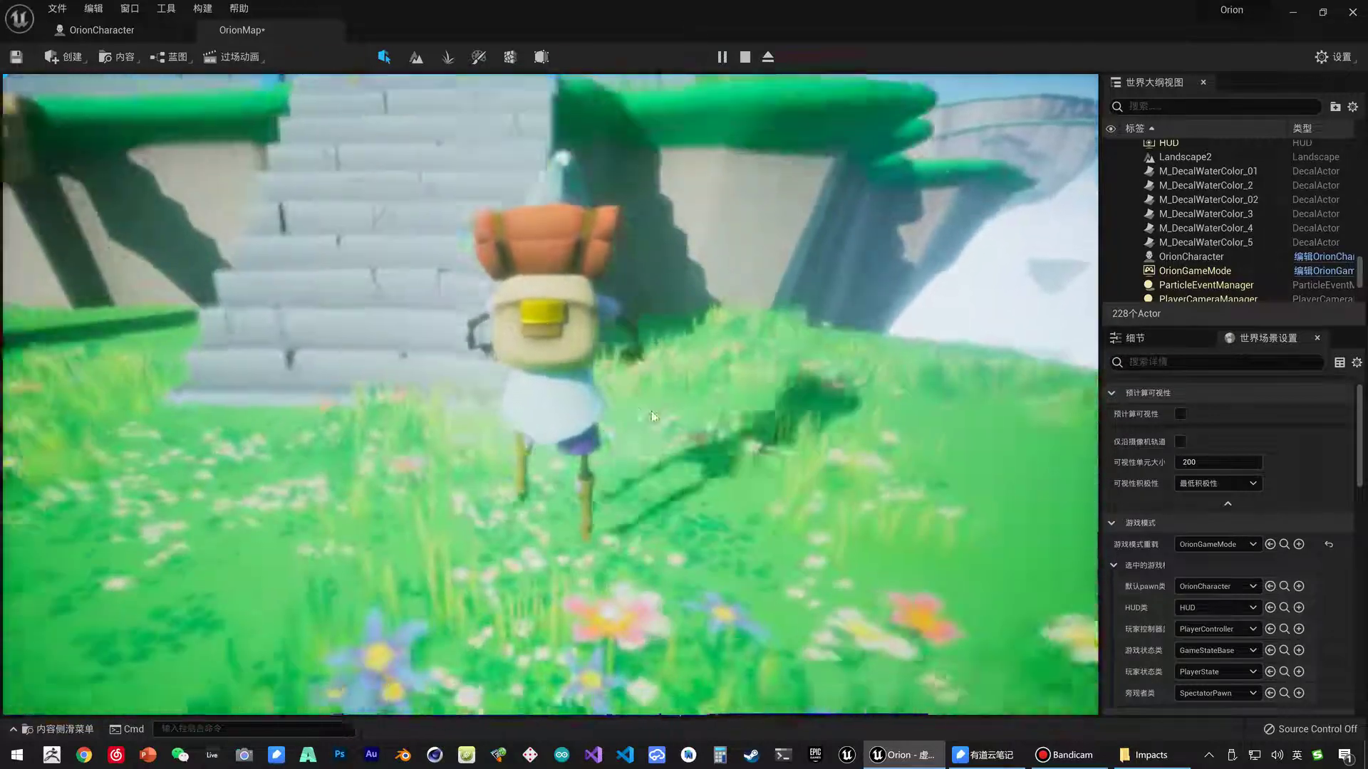
key("Escape")
left_click(102, 30)
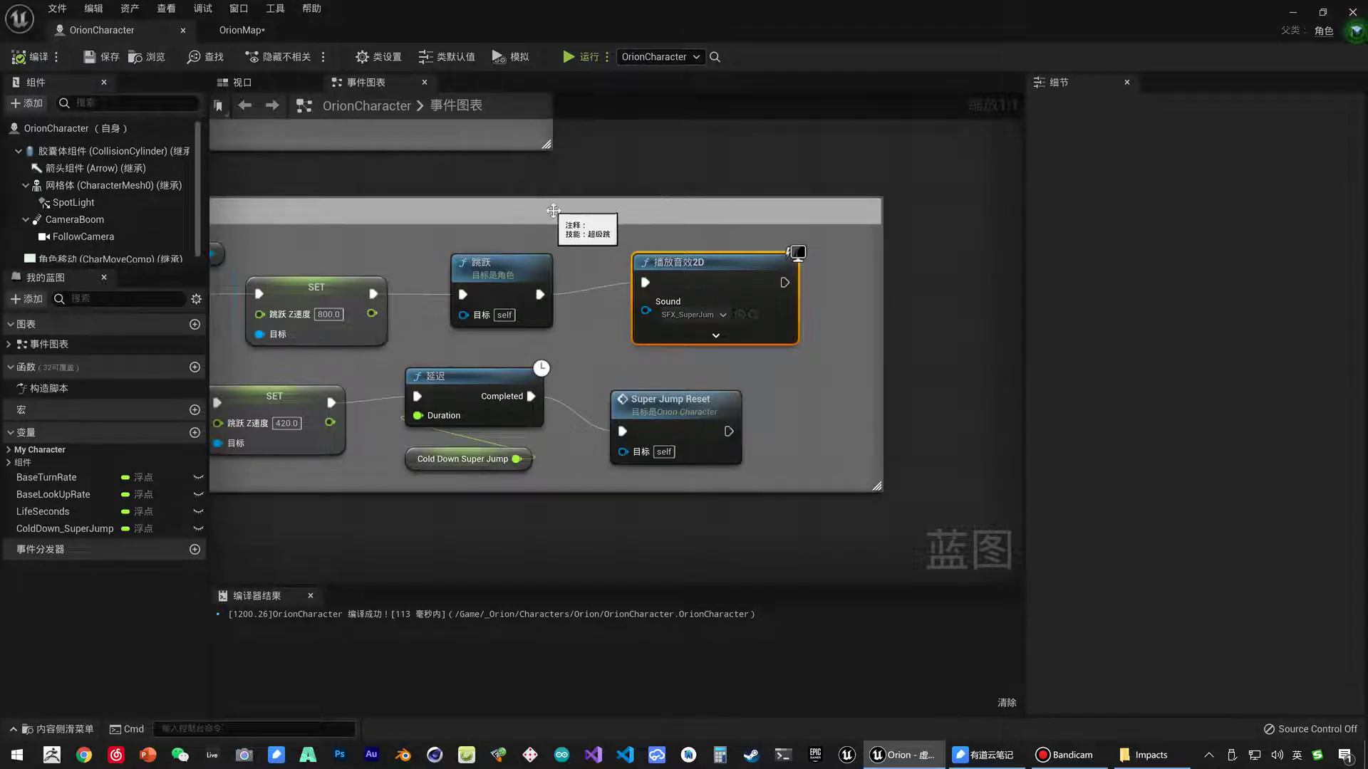
Move Play Sound 2D between SET Jump Z Velocity and Jump, wiring its output into Jump.
right_click_drag(608, 310, 753, 320)
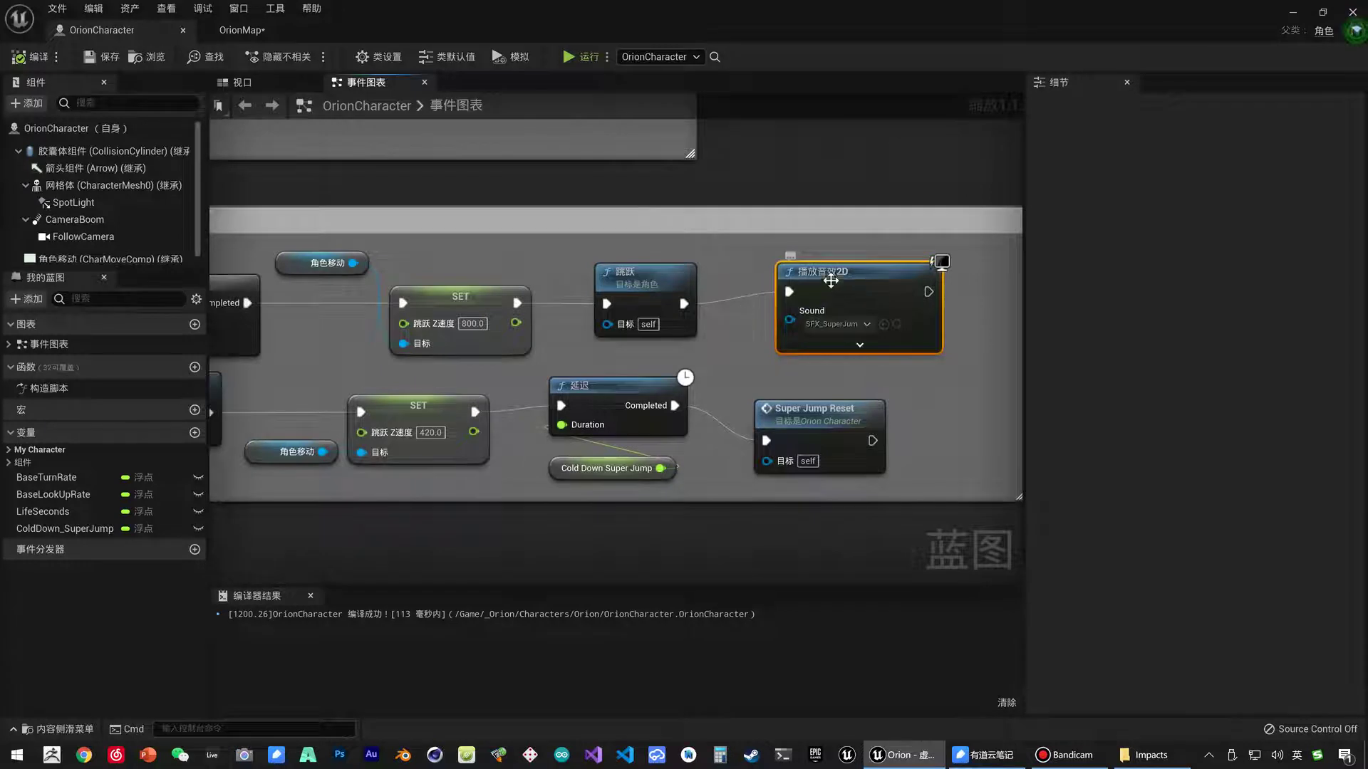
mouse_move(811, 287)
left_click_drag(812, 287, 607, 278)
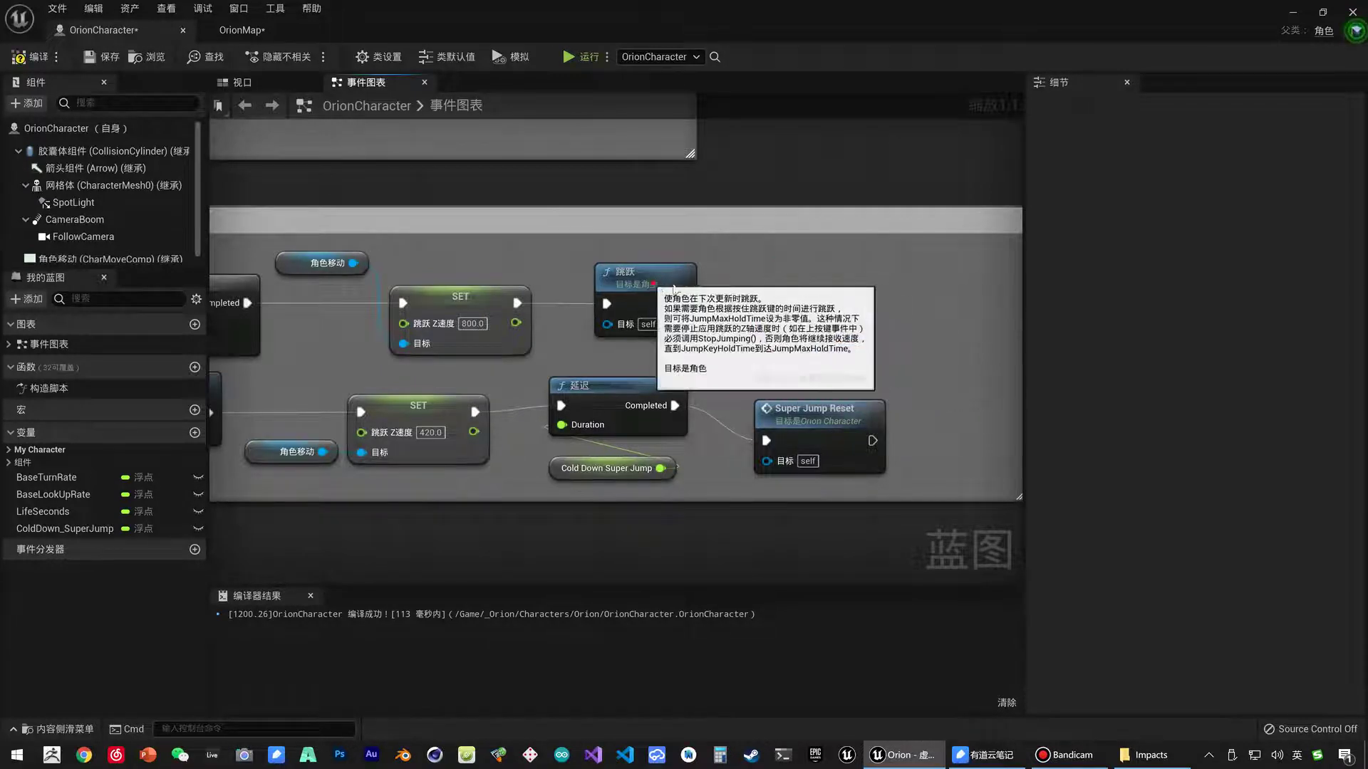
left_click(527, 302)
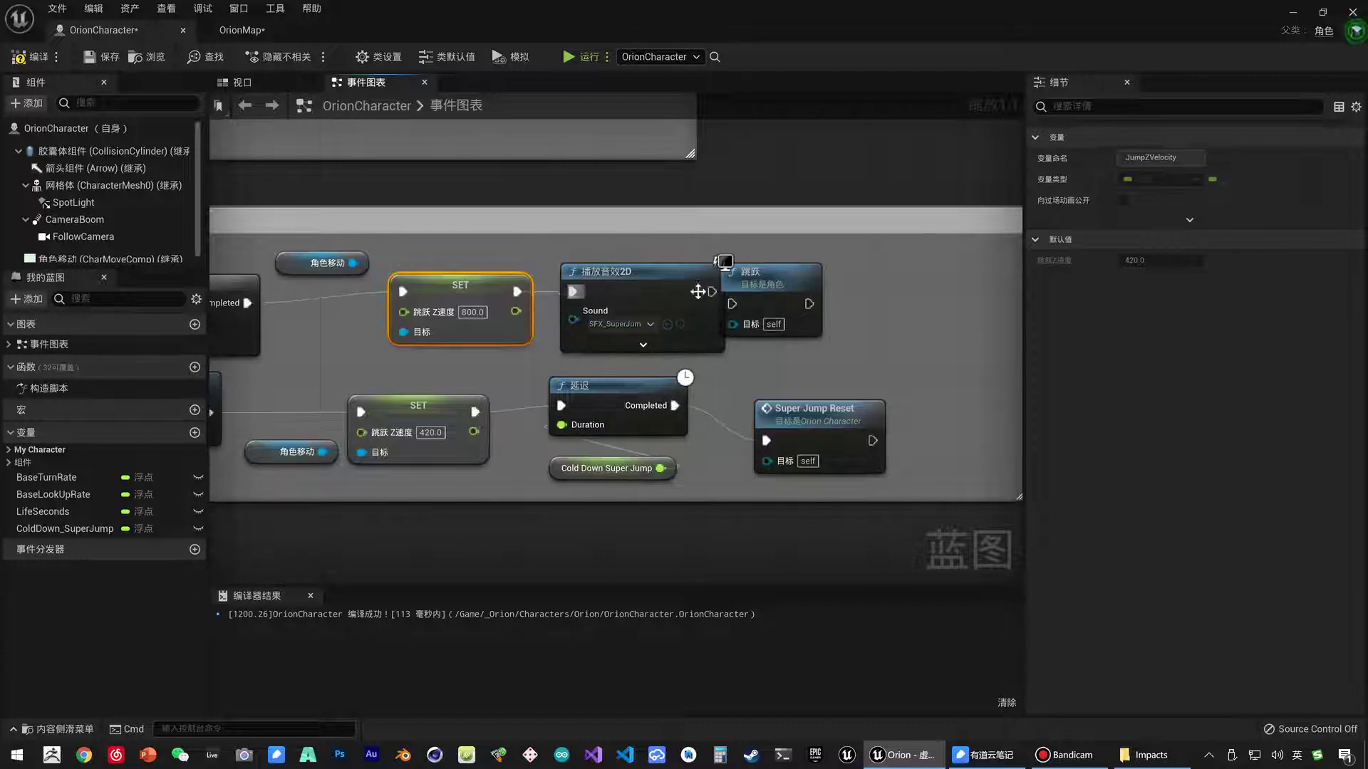
left_click_drag(755, 274, 835, 274)
left_click_drag(639, 279, 661, 278)
left_click_drag(491, 299, 492, 310)
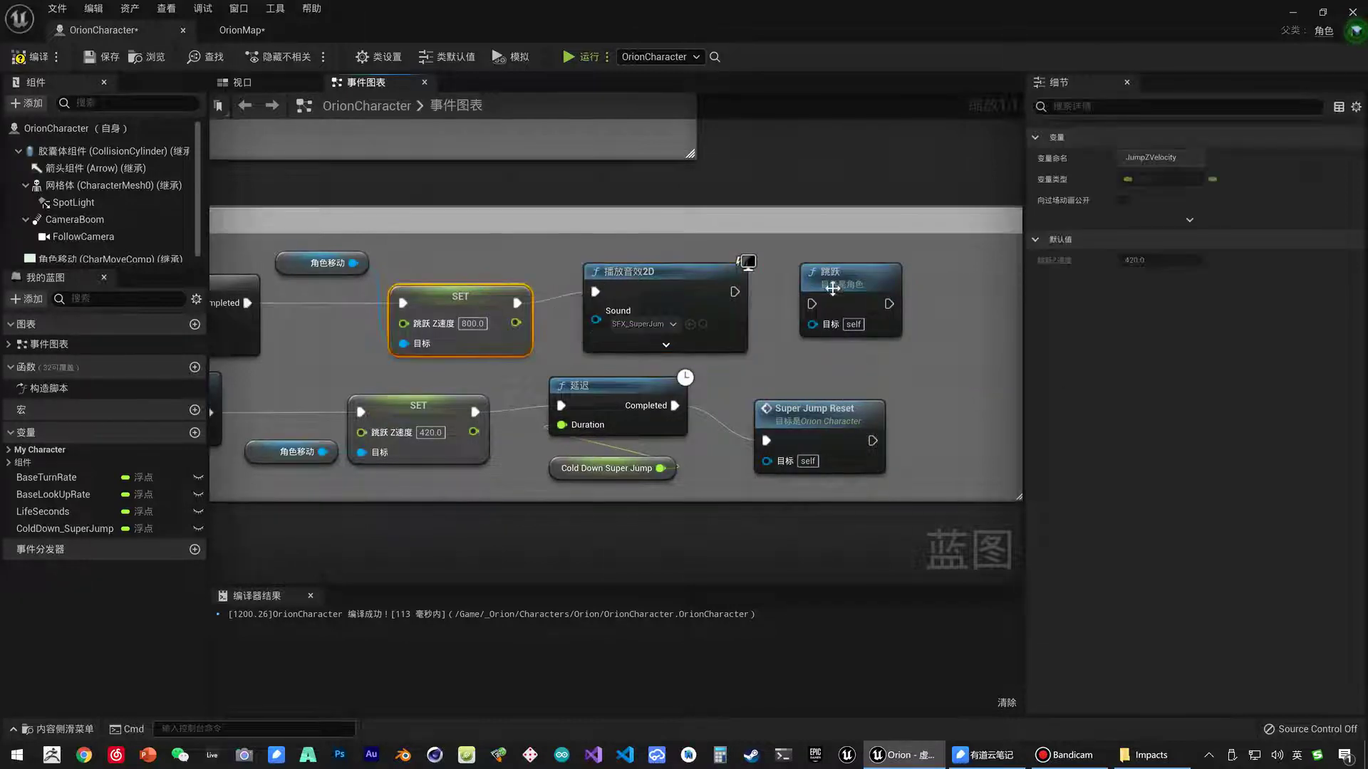
left_click_drag(734, 291, 812, 308)
Move the Jump node far right to leave space after the sound node.
right_click_drag(858, 259, 673, 257)
left_click(481, 296)
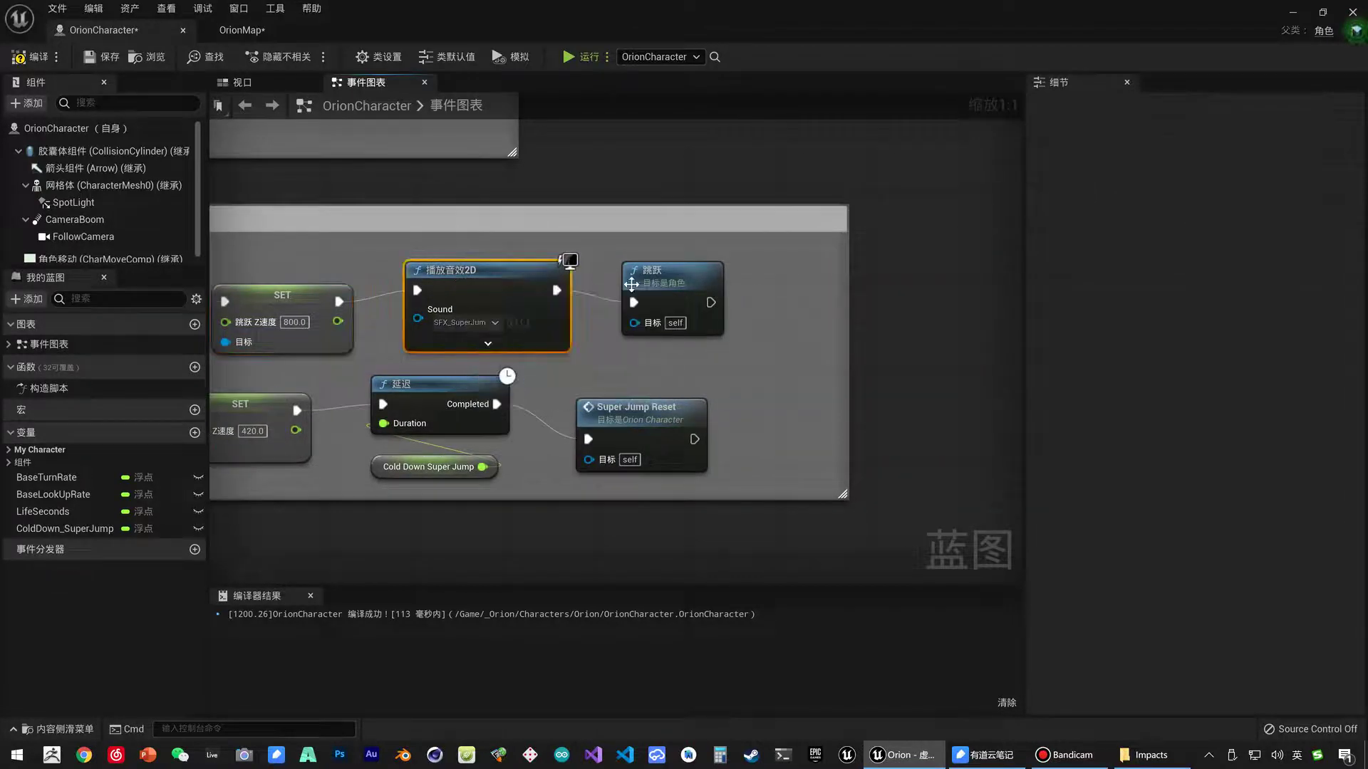
left_click(669, 274)
right_click_drag(821, 277, 741, 263)
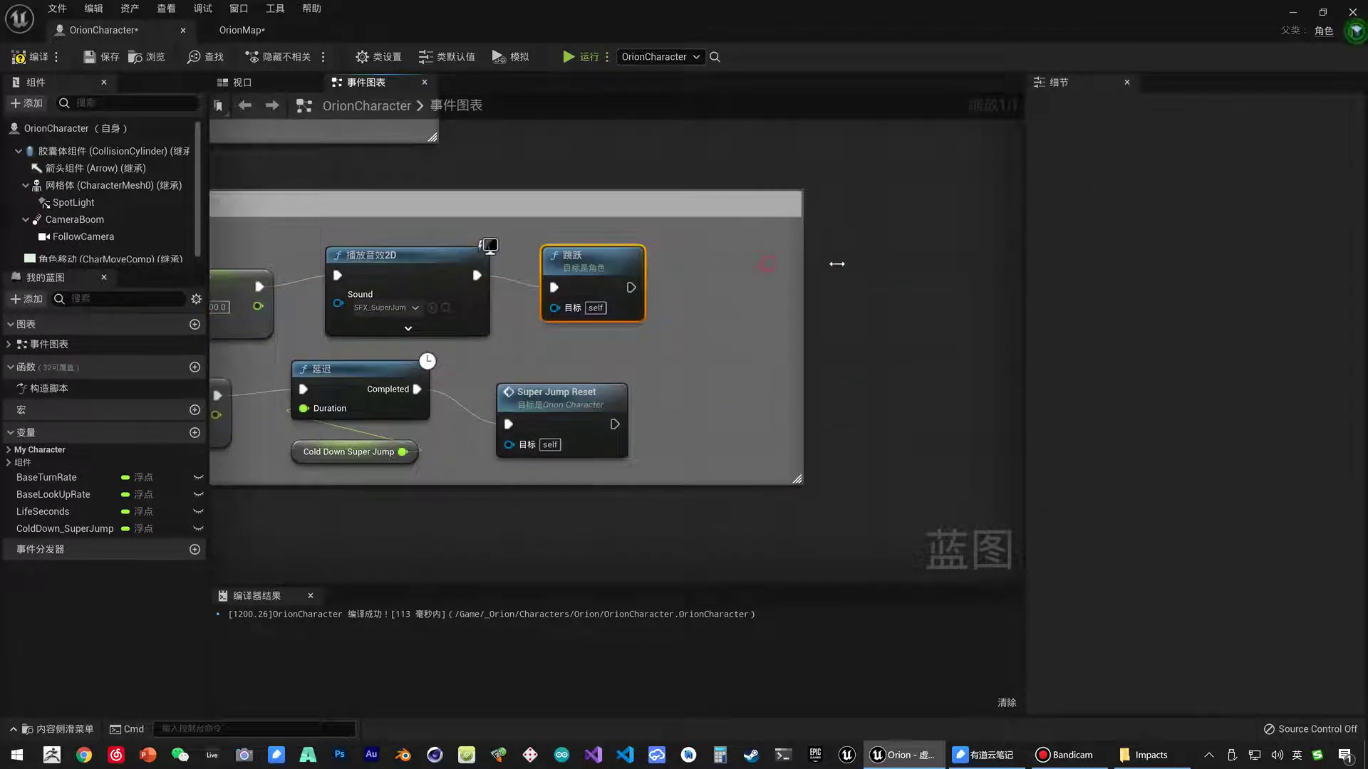
right_click_drag(830, 263, 681, 286)
left_click_drag(536, 293, 684, 283)
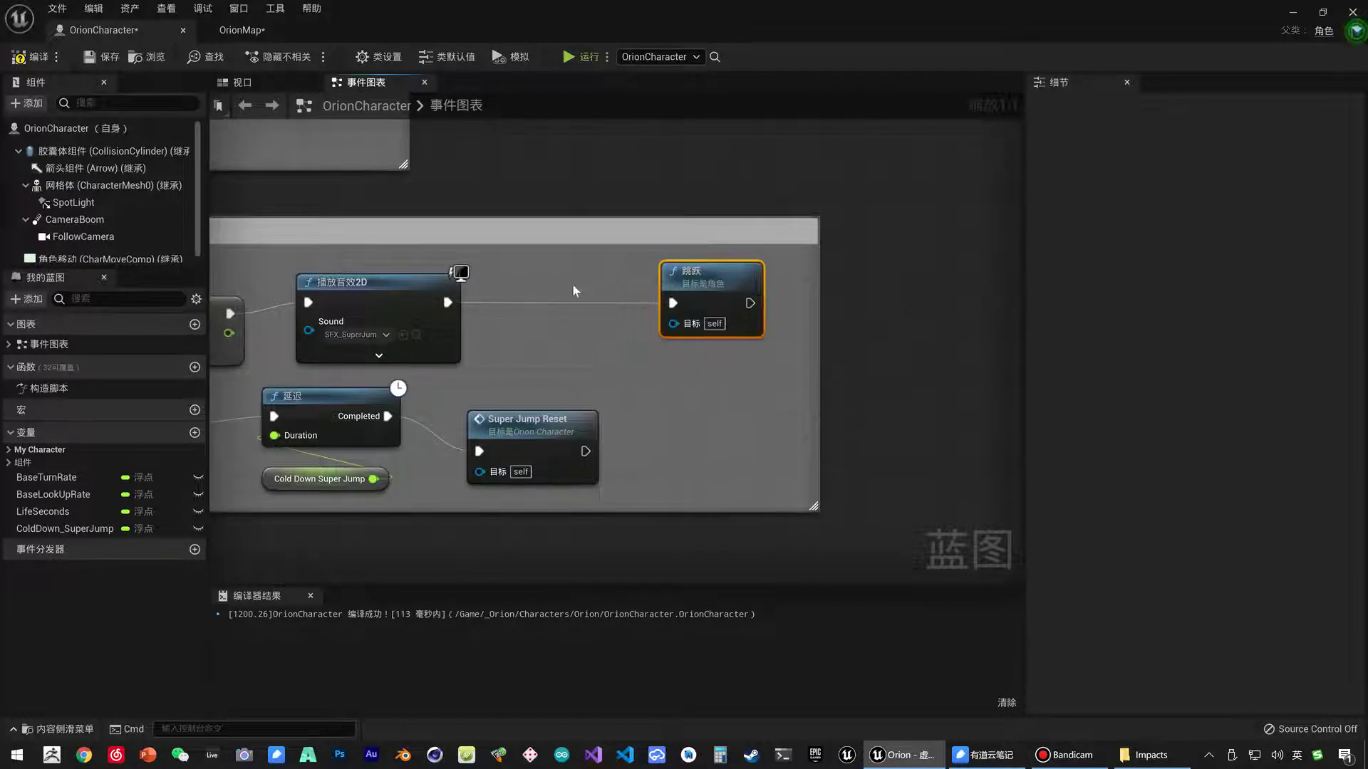
Add a Spawn System Attached node after Play Sound 2D using an 'attach' search.
left_click_drag(446, 302, 512, 305)
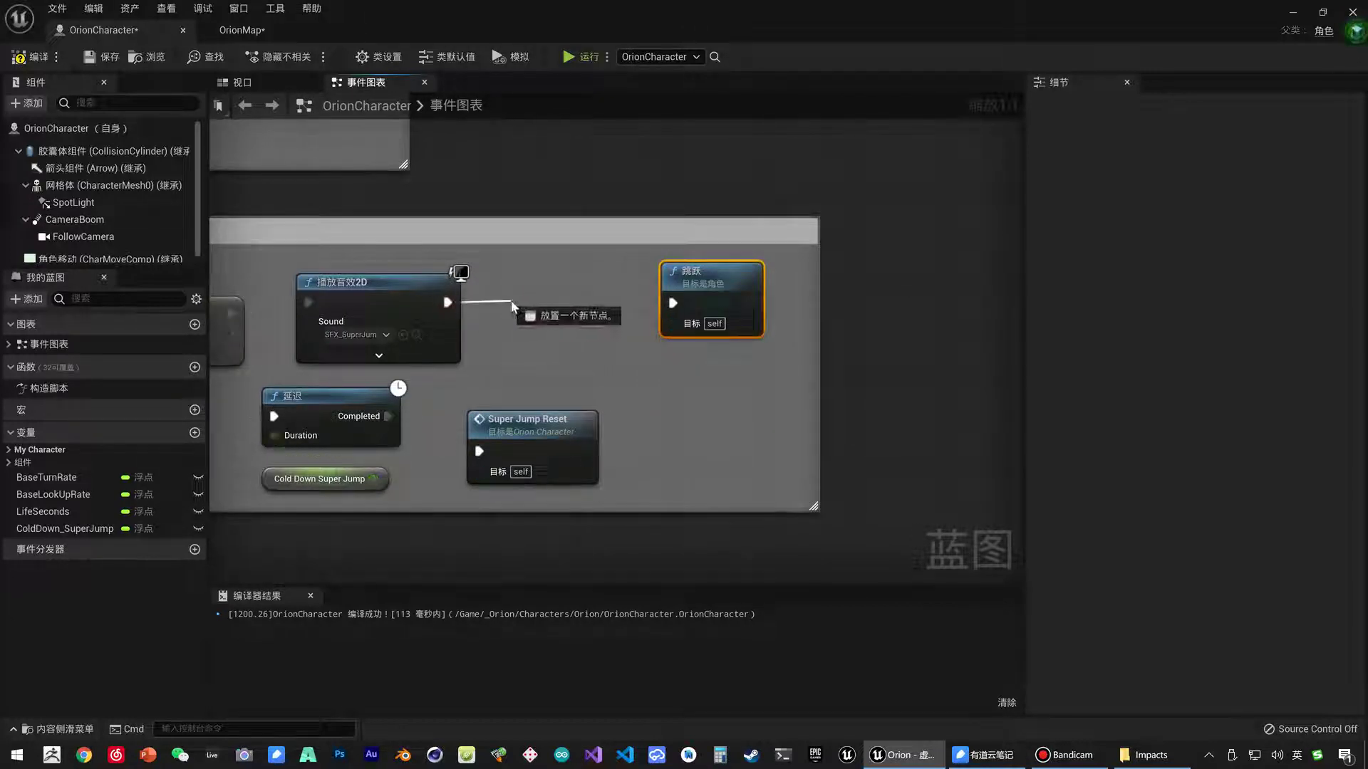
type("attach")
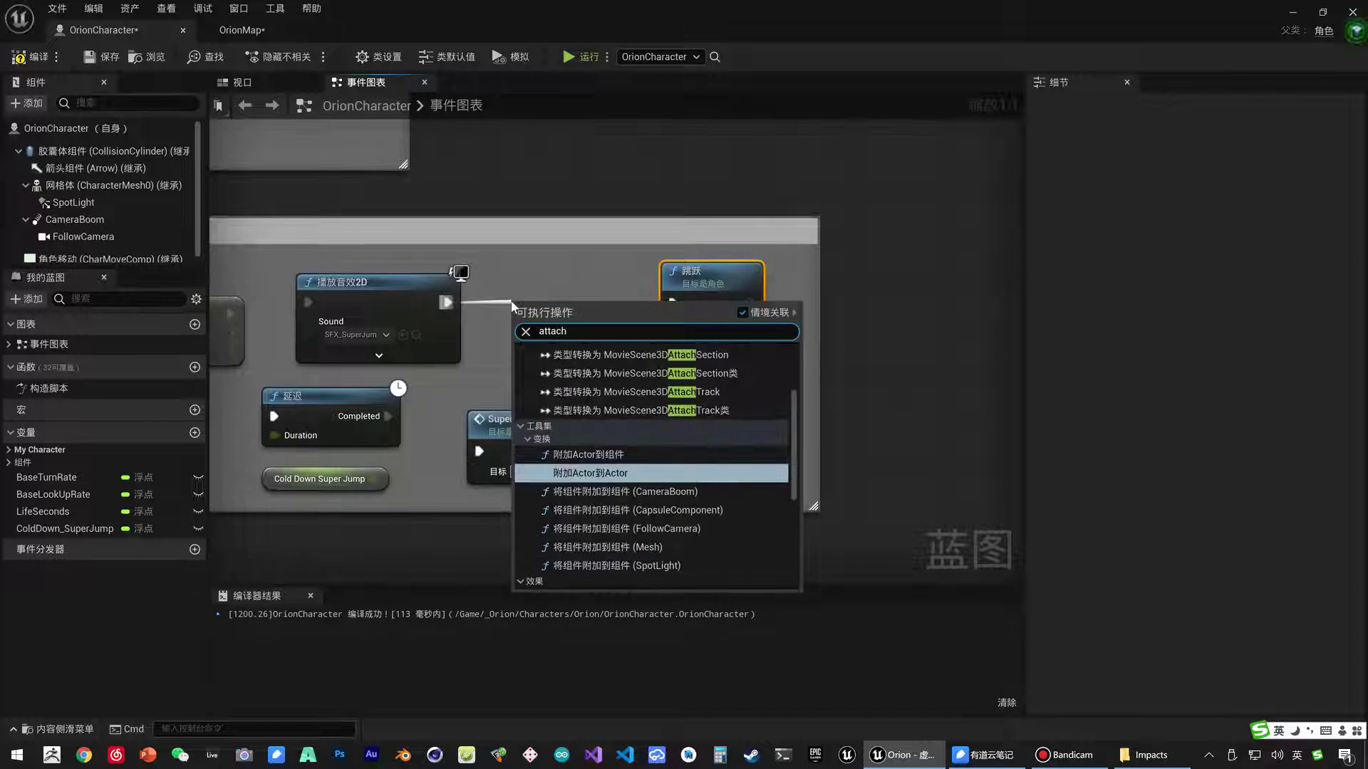
scroll(601, 421, "up", 3)
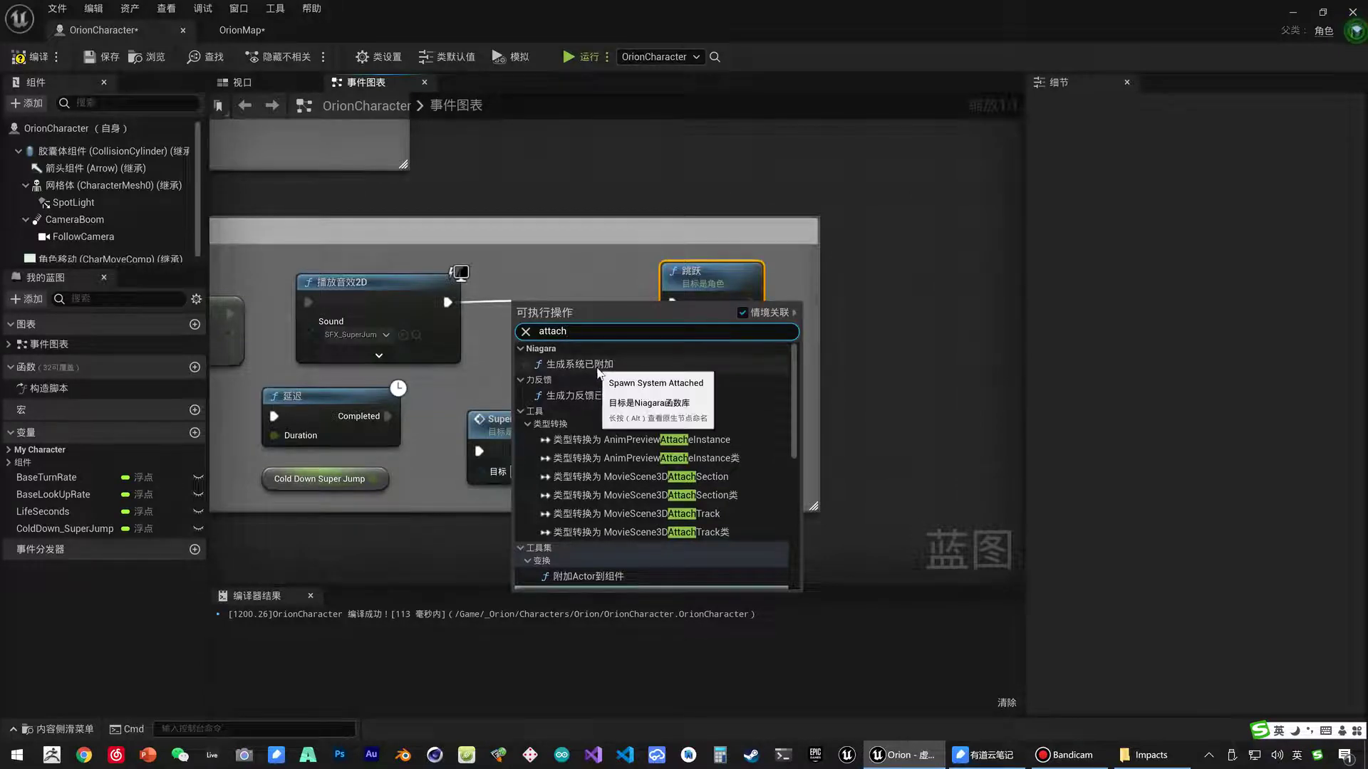
left_click(605, 368)
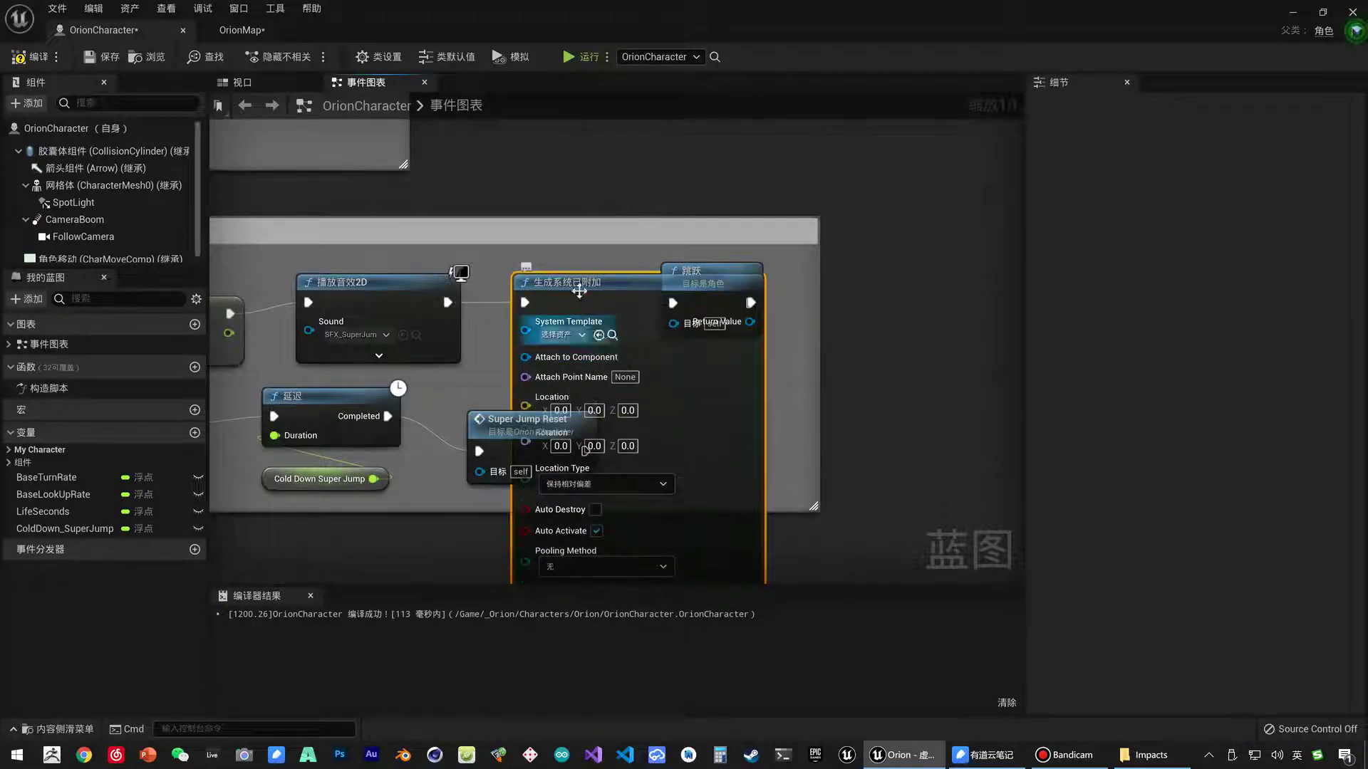
Delete the Spawn System Attached node and search 'attach' again from the sound's output.
left_click(228, 33)
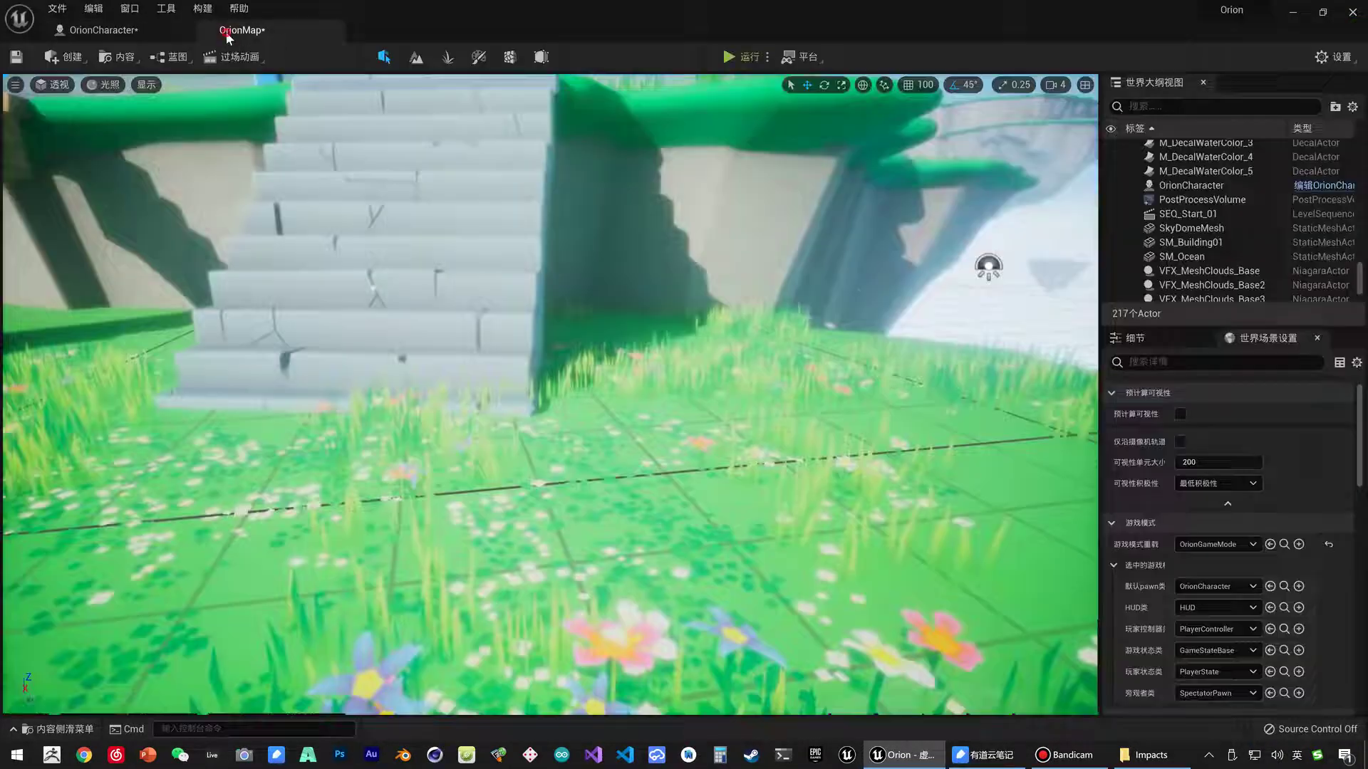
left_click(96, 30)
key("Delete")
left_click_drag(466, 300, 536, 292)
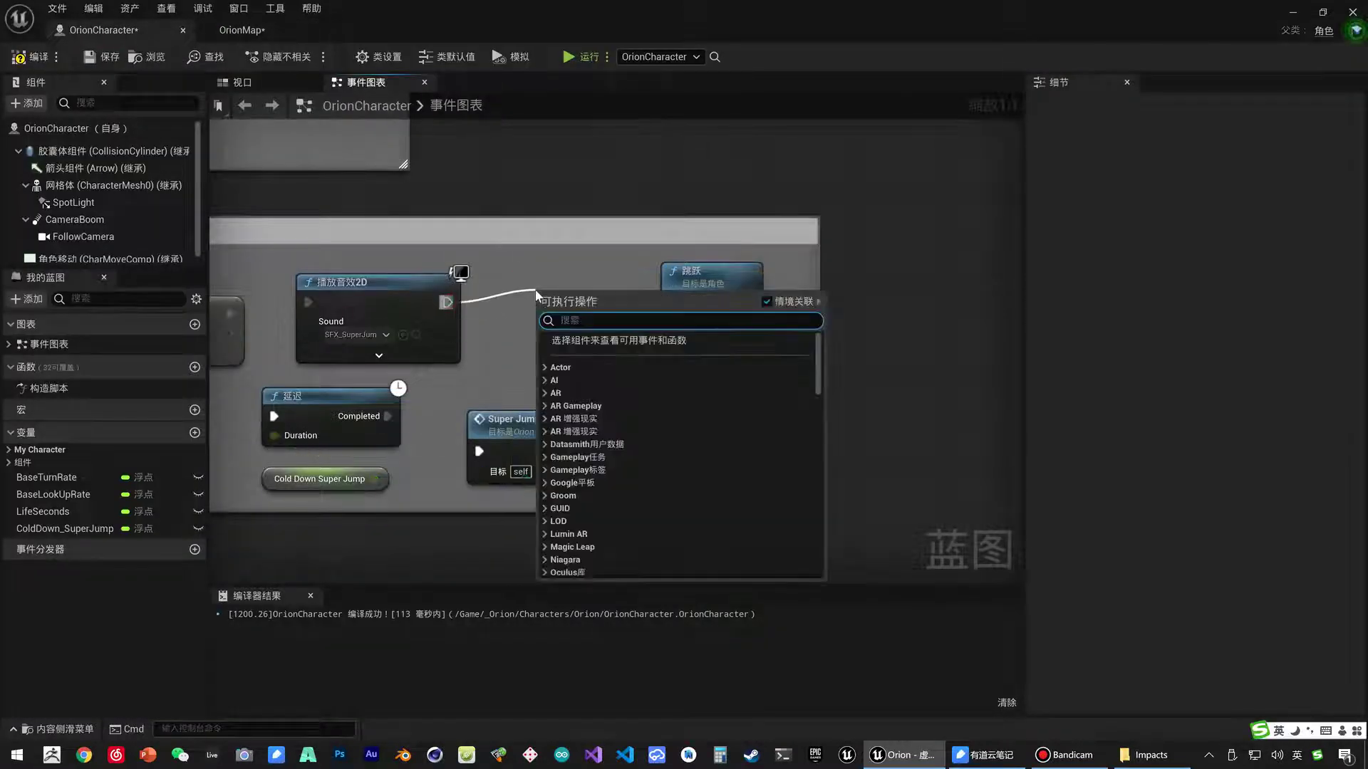
type("attach")
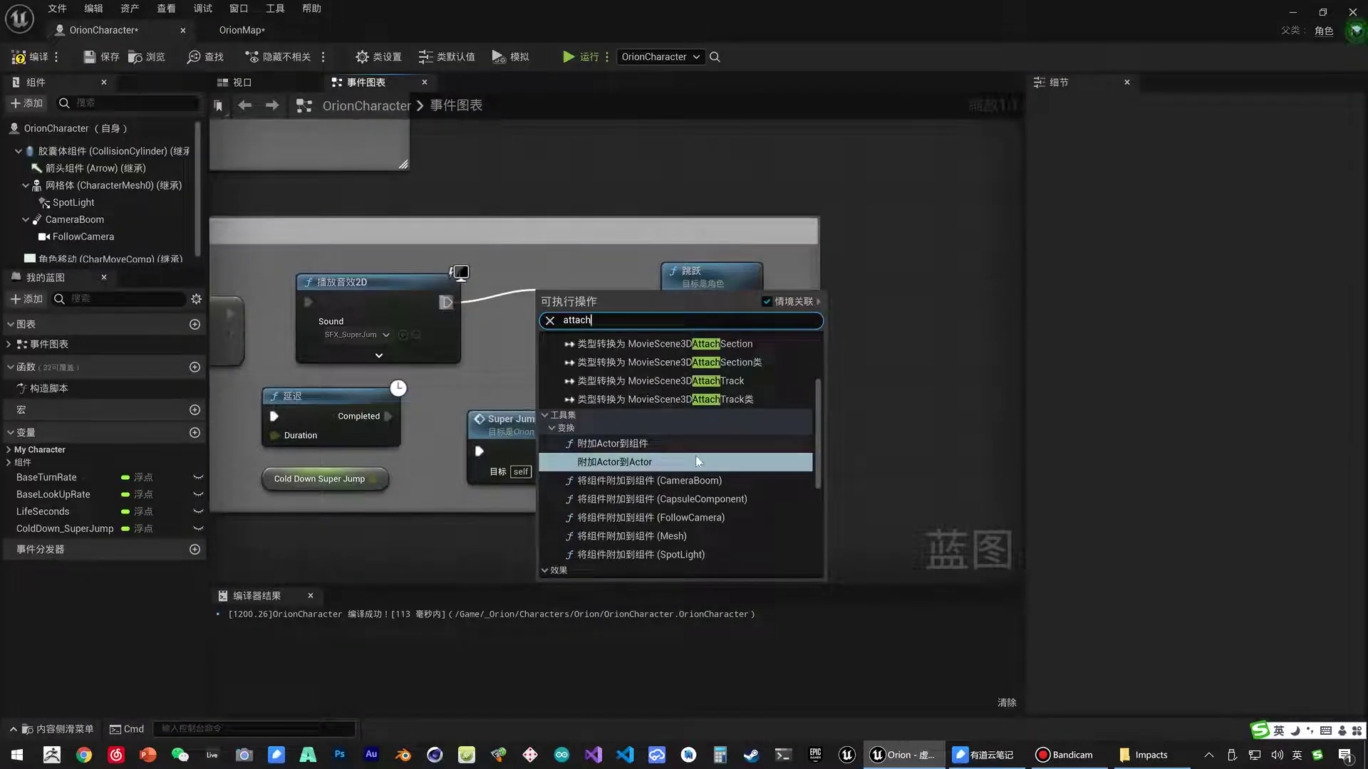
scroll(698, 474, "down", 5)
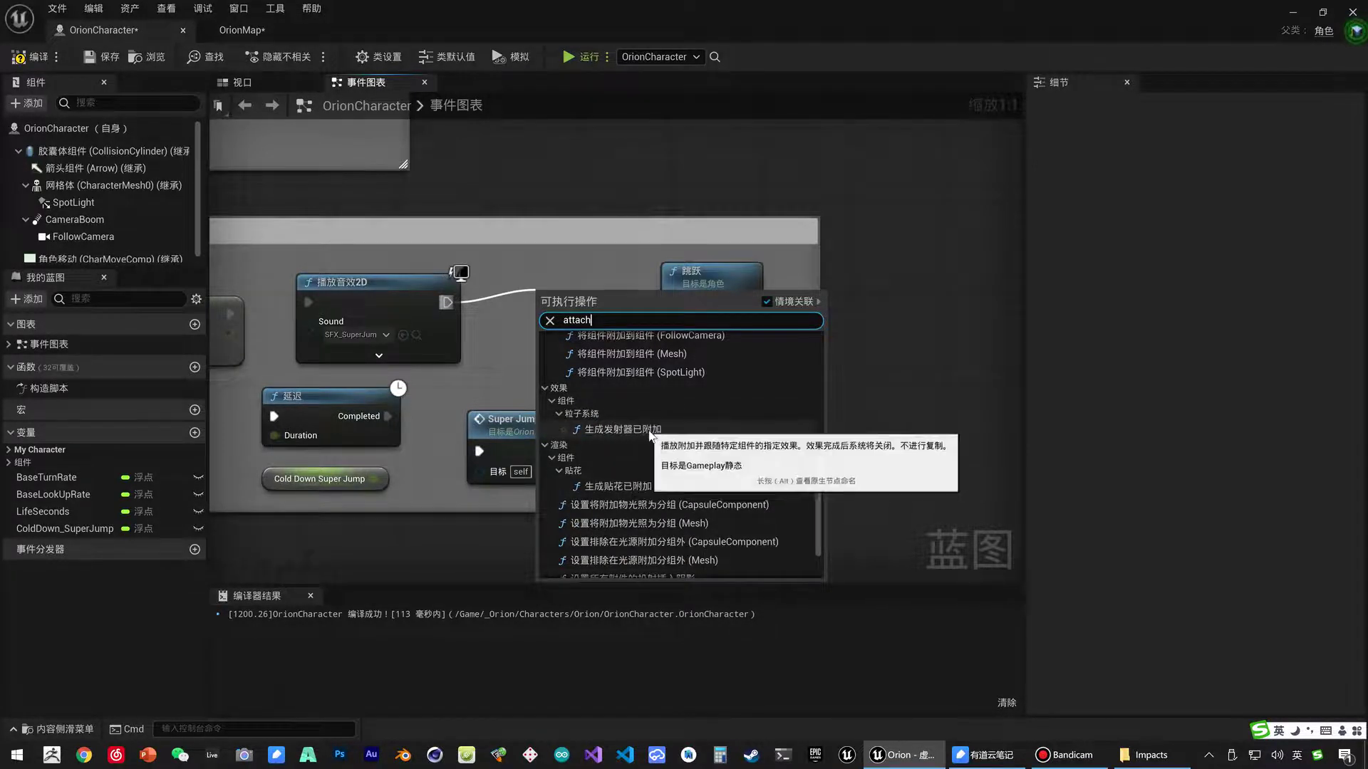
left_click(627, 430)
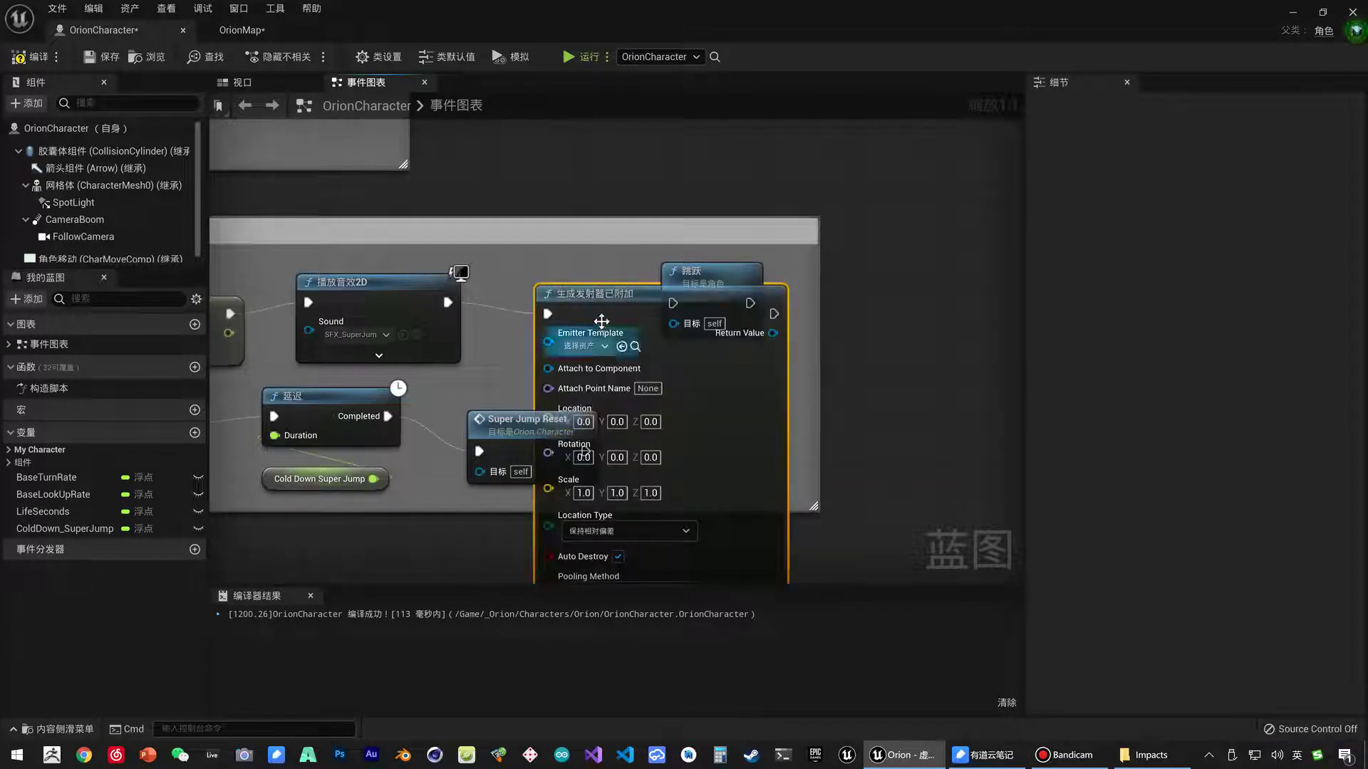
left_click_drag(602, 321, 613, 310)
right_click_drag(766, 281, 614, 254)
left_click_drag(615, 254, 829, 265)
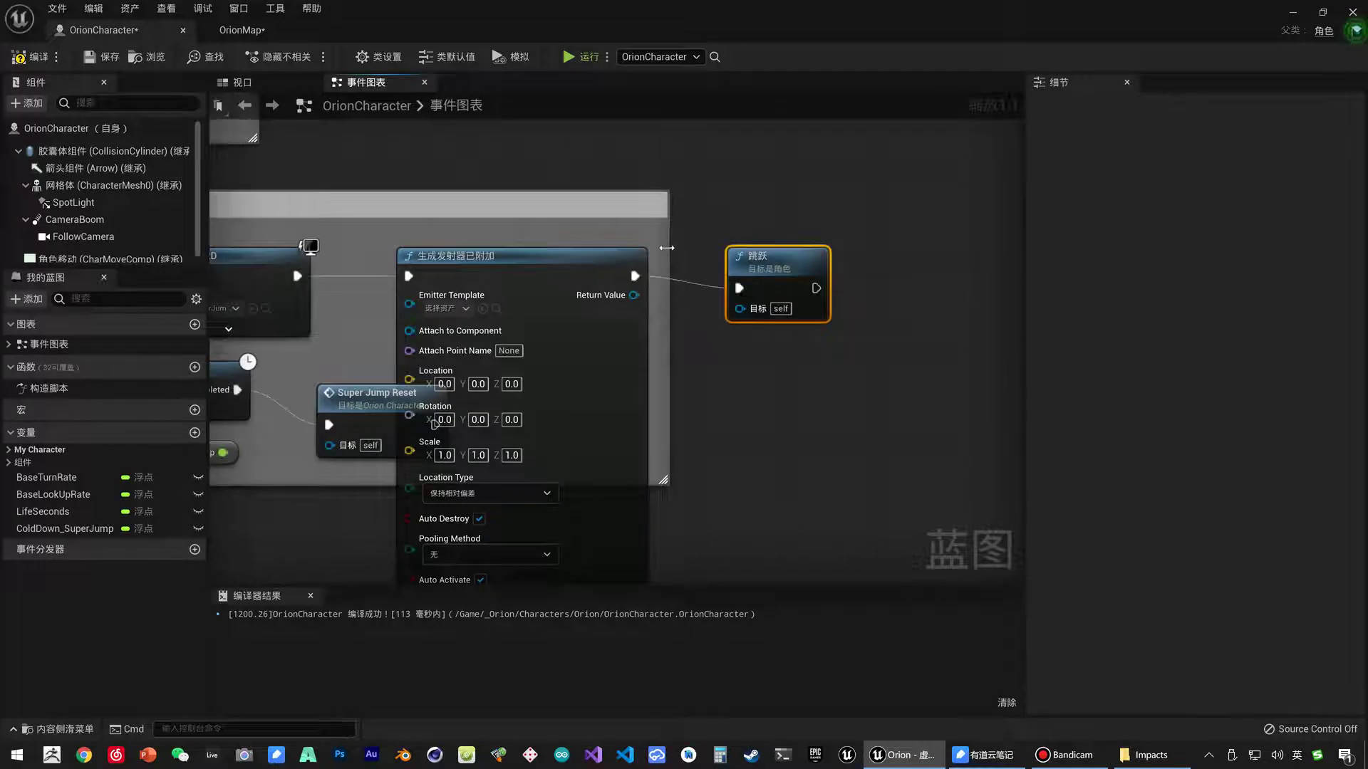
right_click_drag(791, 377, 1149, 248)
left_click_drag(699, 357, 699, 508)
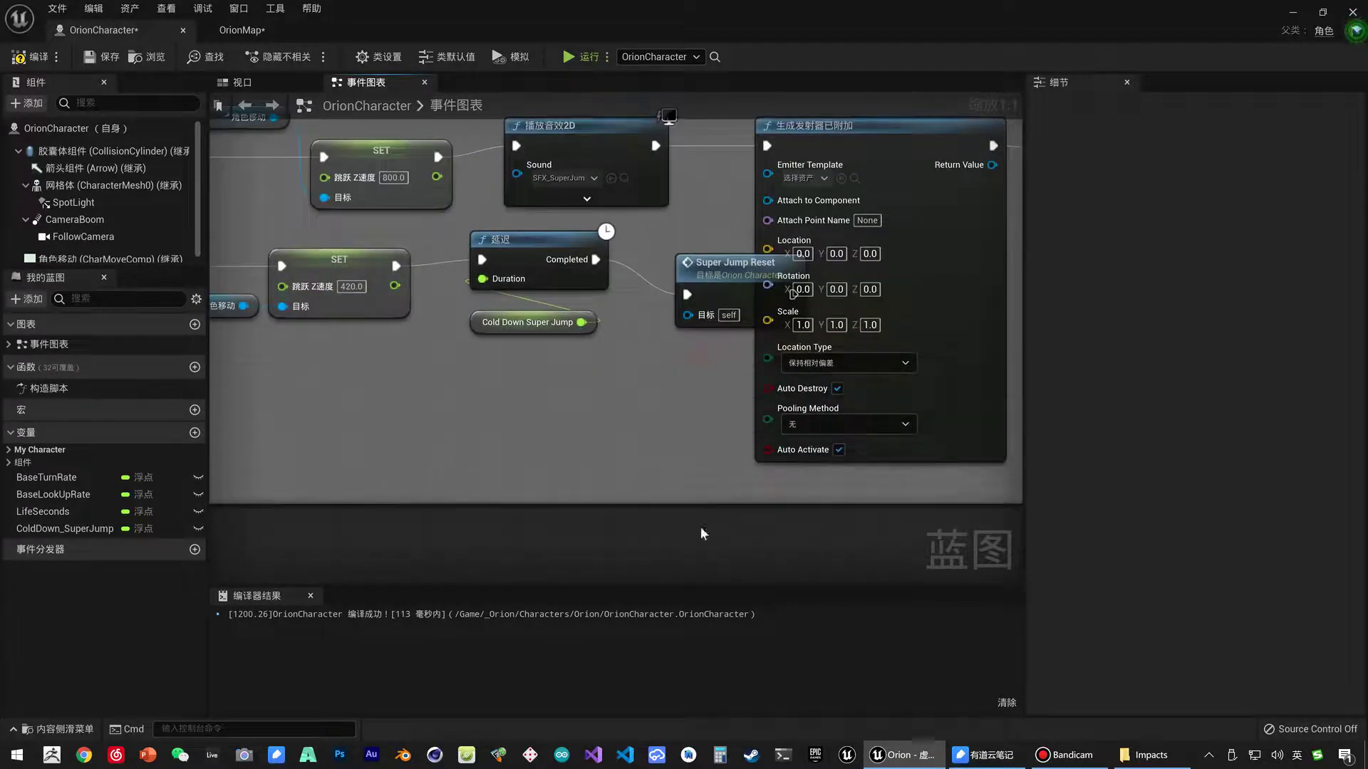
scroll(726, 461, "down", 2)
right_click_drag(267, 328, 502, 325)
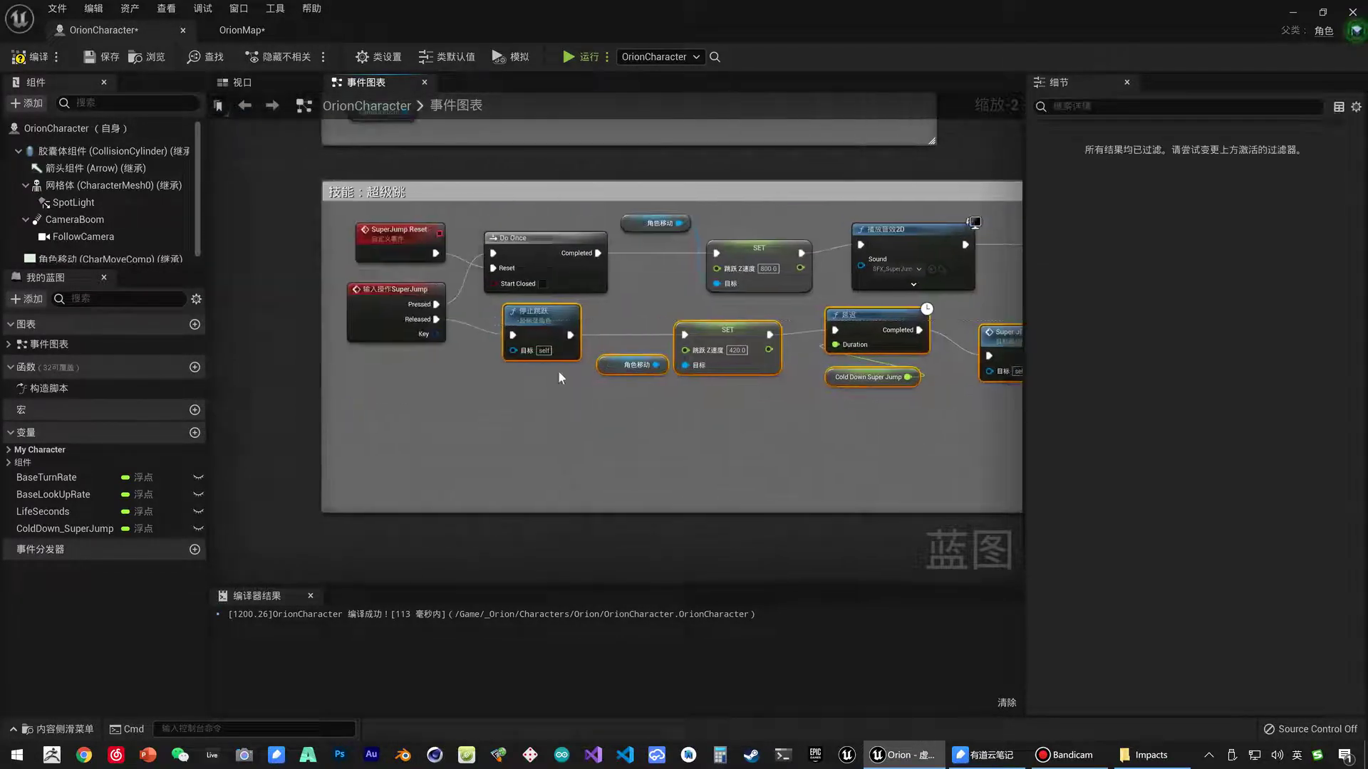
left_click_drag(519, 389, 465, 479)
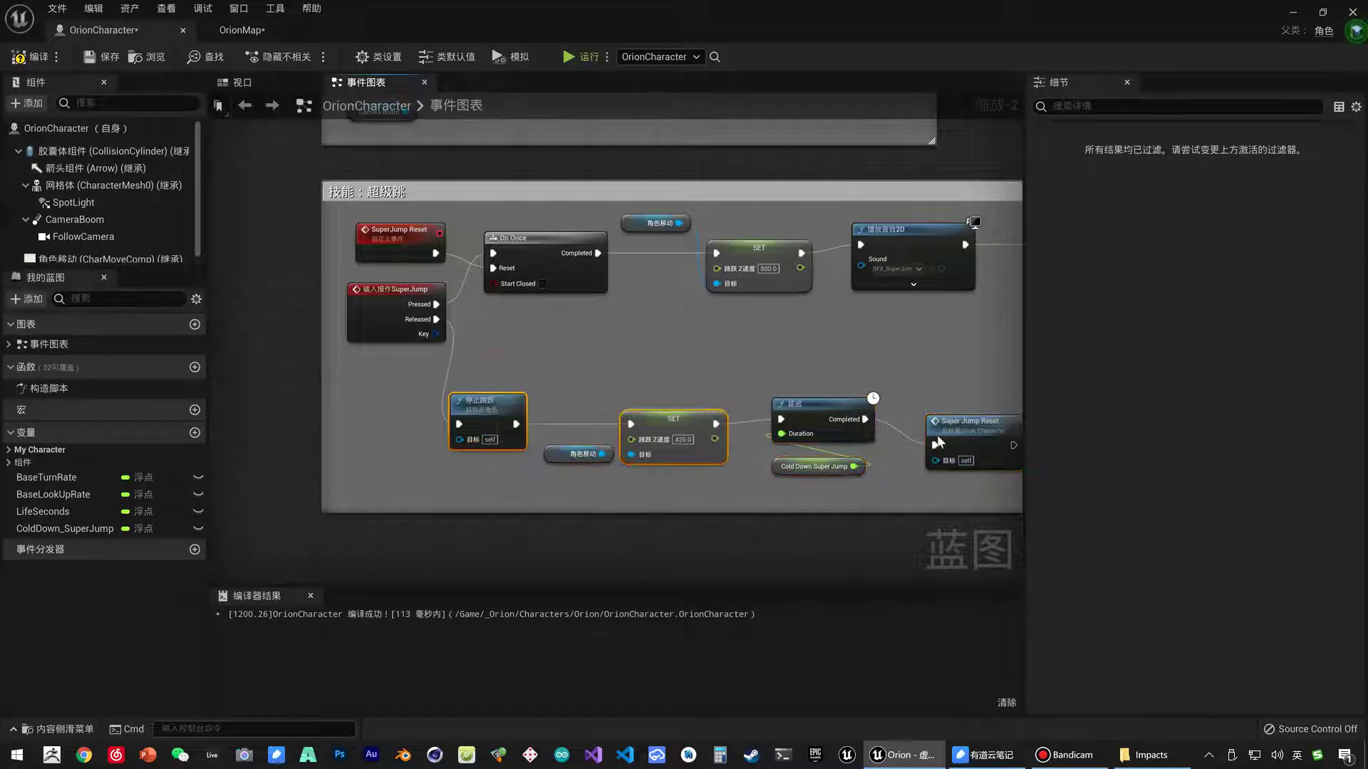
mouse_move(858, 331)
right_mouse_down()
mouse_move(507, 331)
mouse_move(430, 362)
mouse_move(612, 379)
right_mouse_up()
left_click(507, 331)
left_click(562, 366)
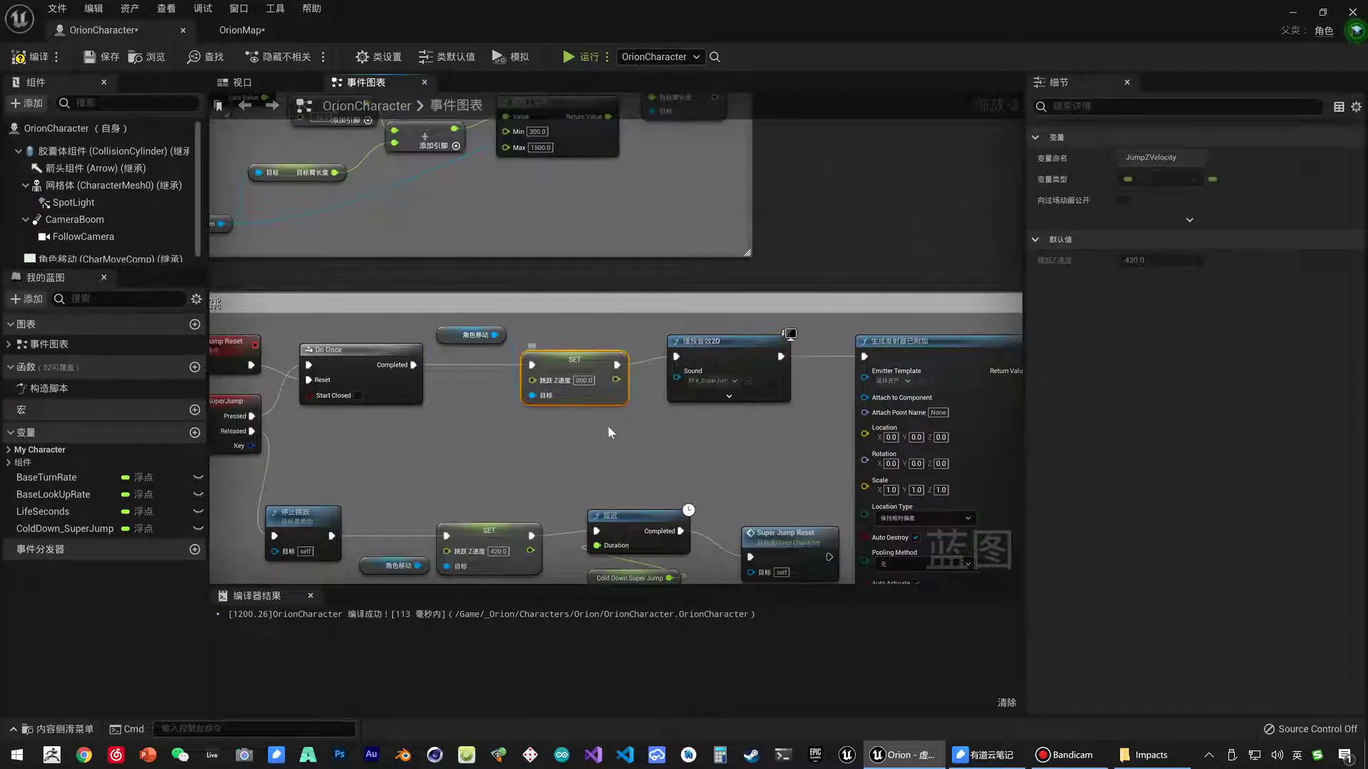
right_click_drag(680, 471, 527, 458)
left_click_drag(565, 327, 590, 335)
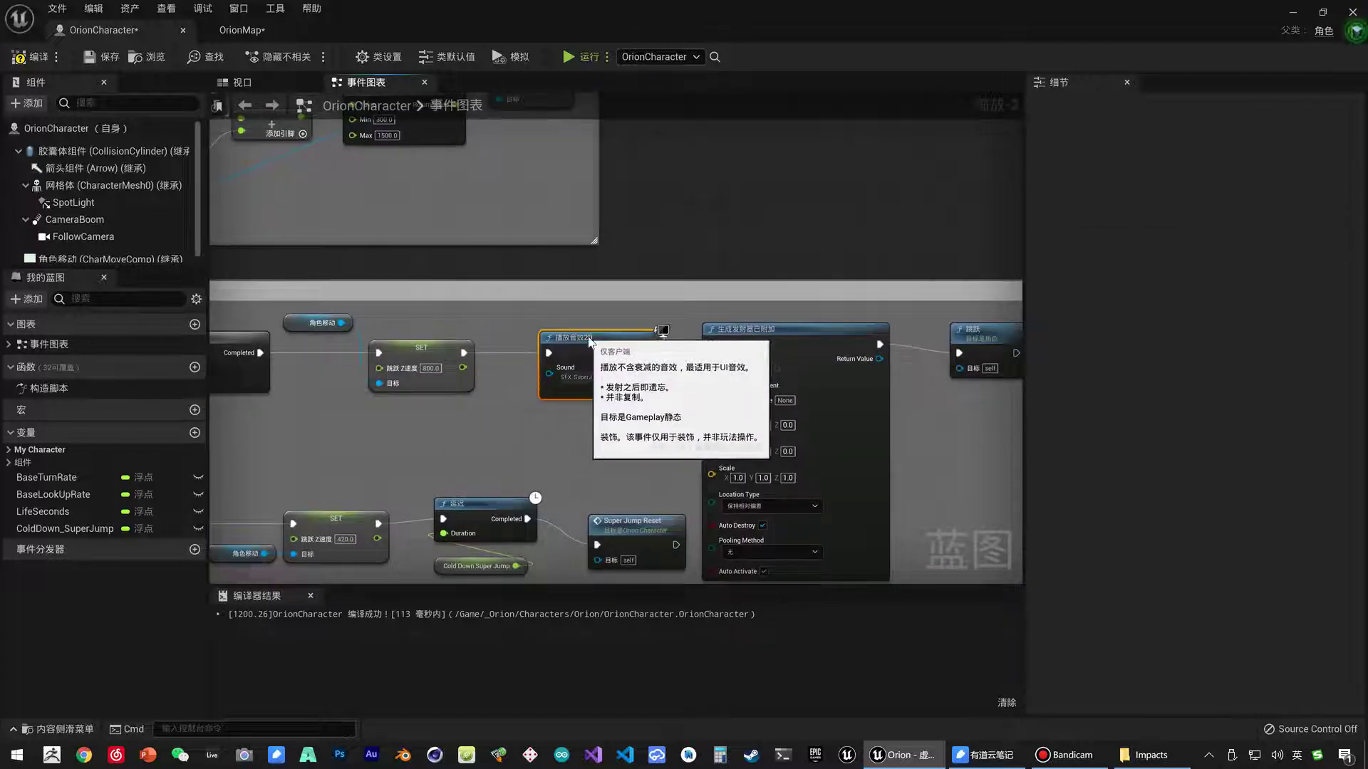
left_click_drag(738, 334, 746, 342)
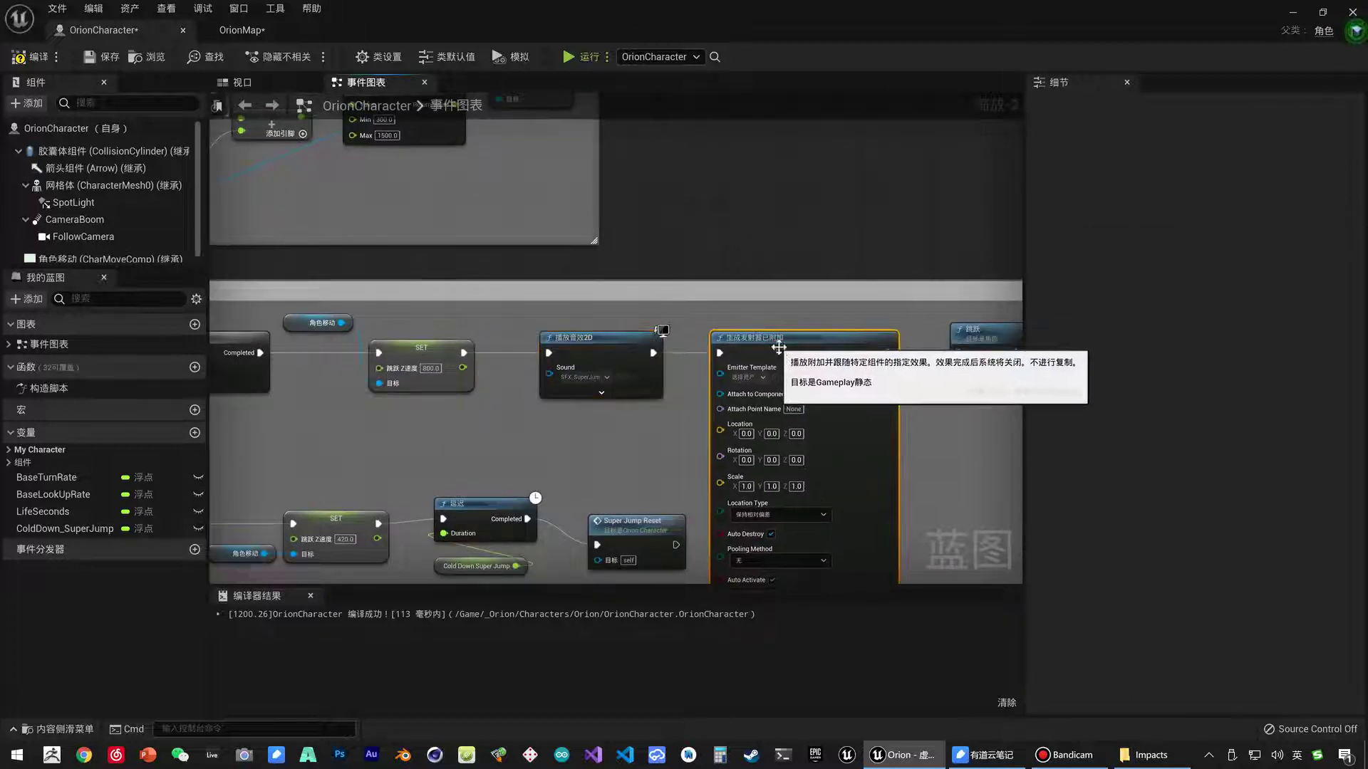
right_click_drag(854, 453, 855, 345)
right_click_drag(945, 365, 793, 463)
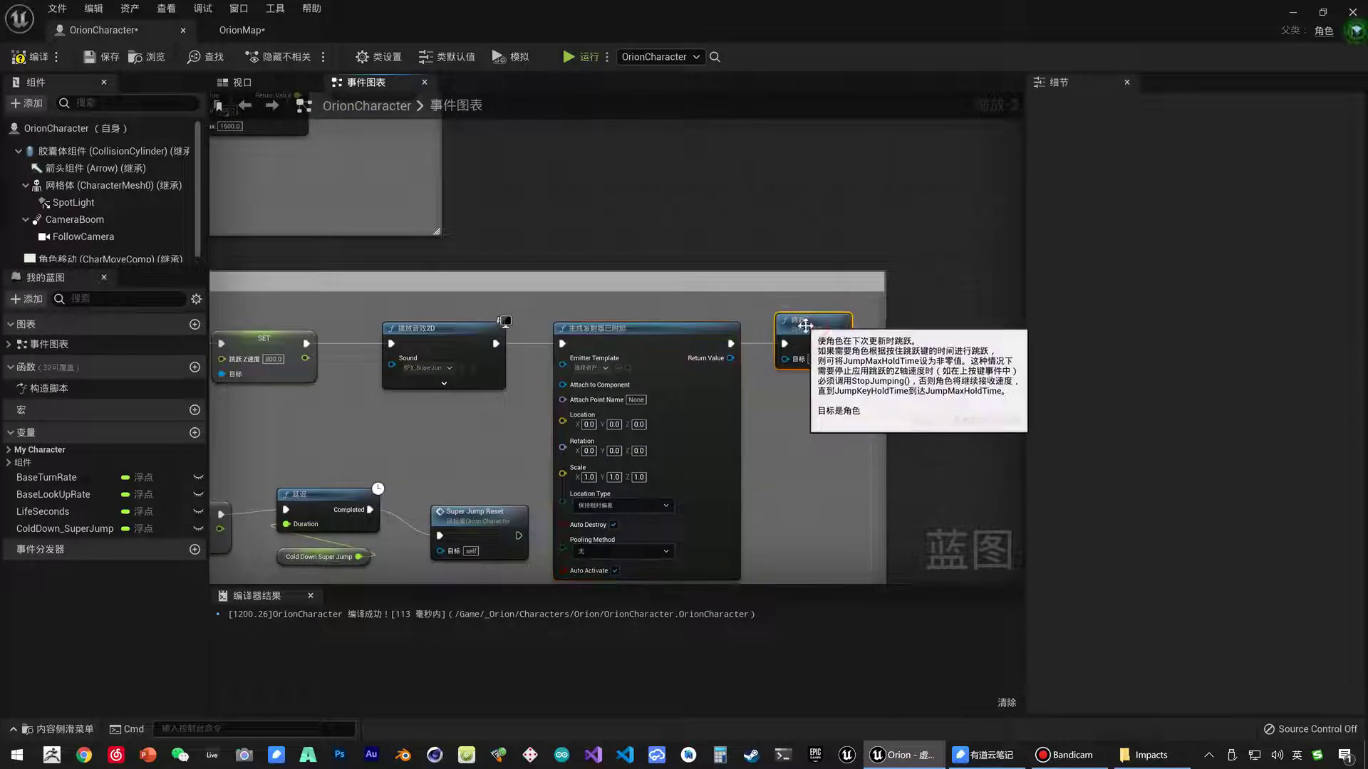
left_click(843, 331)
scroll(843, 331, "up", 2)
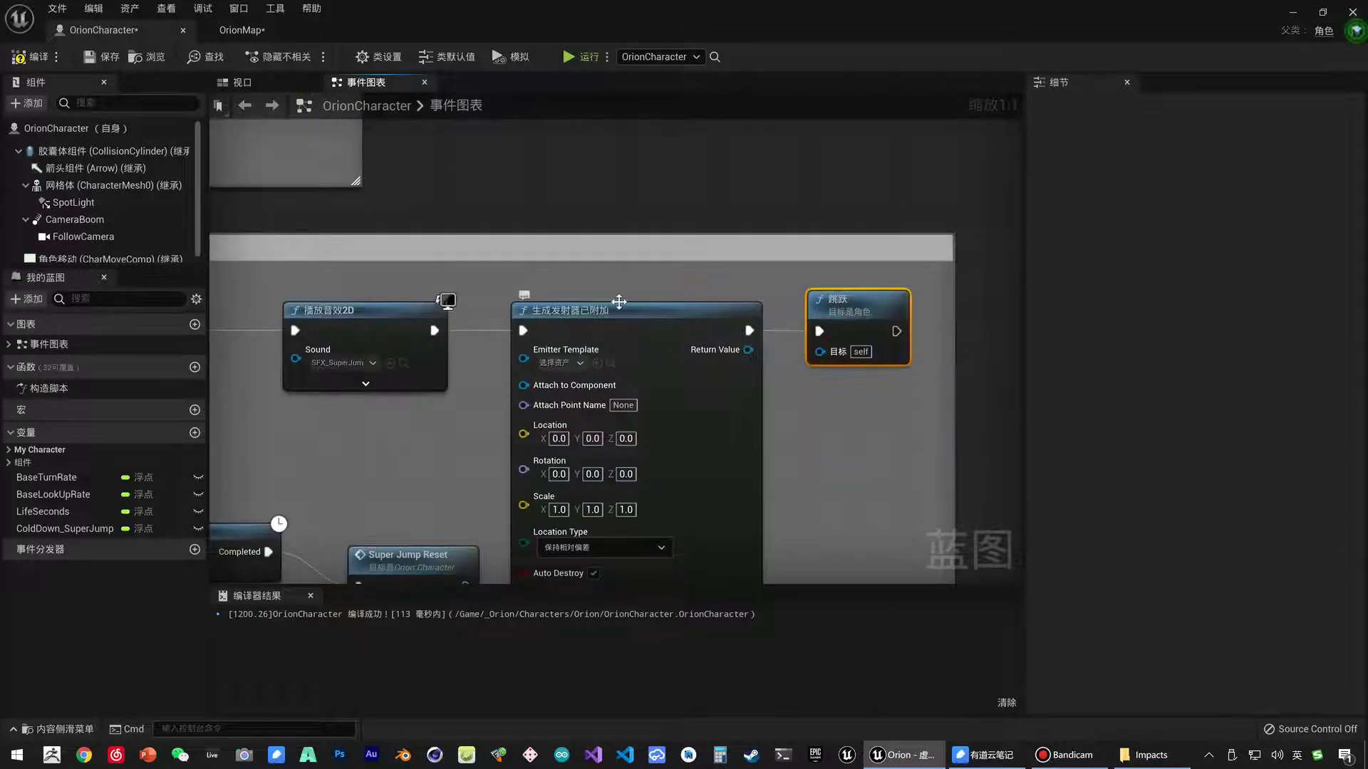
left_click_drag(619, 308, 631, 309)
Choose P_ky_hit1 as the Spawn Emitter Attached node's Emitter Template.
left_click(589, 364)
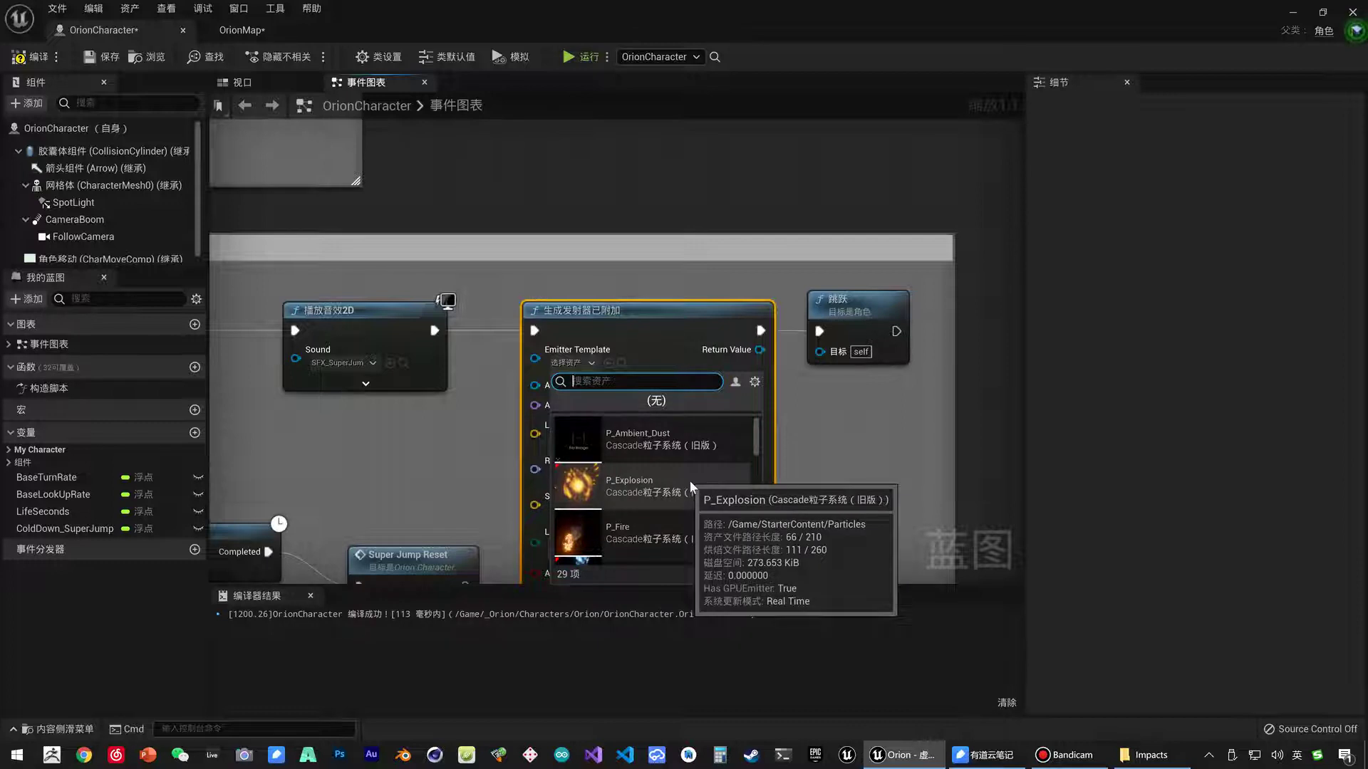
scroll(690, 481, "down", 3)
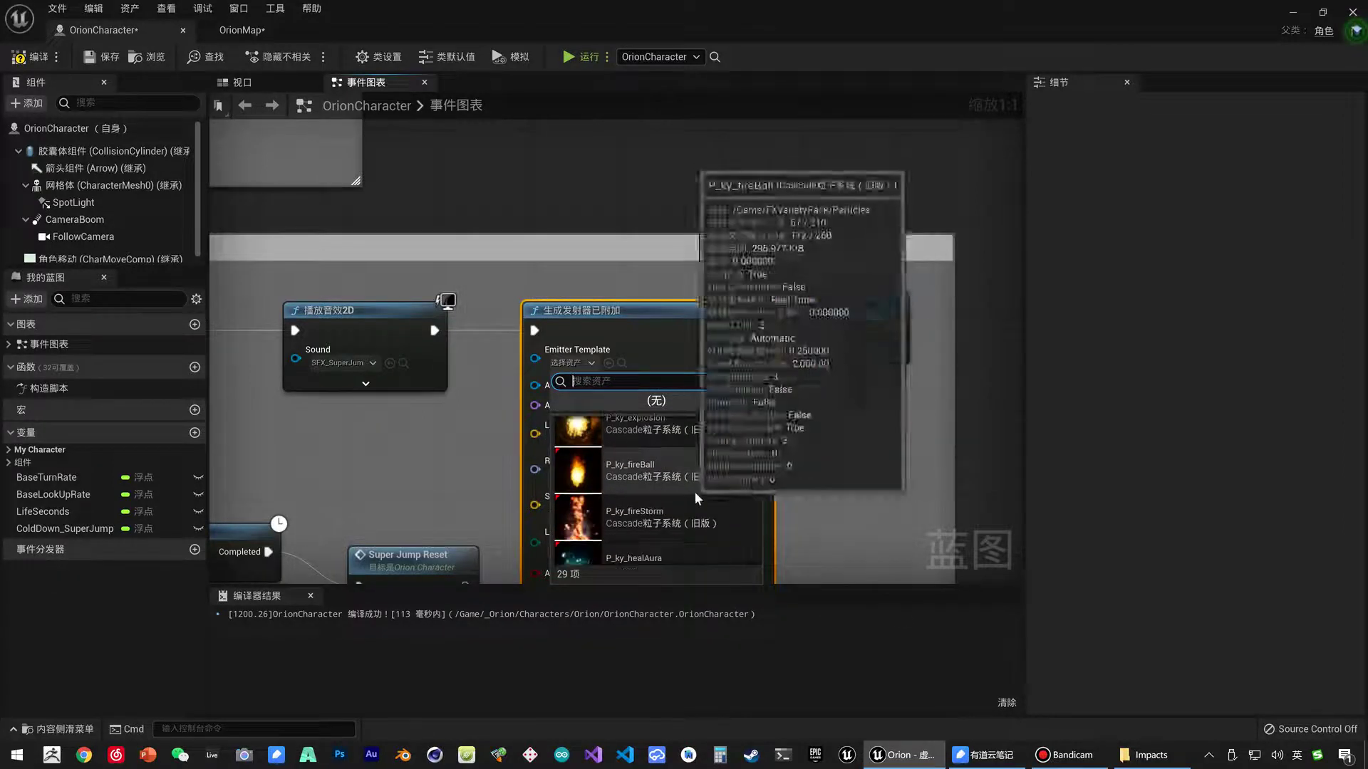
scroll(702, 497, "down", 2)
scroll(711, 506, "down", 1)
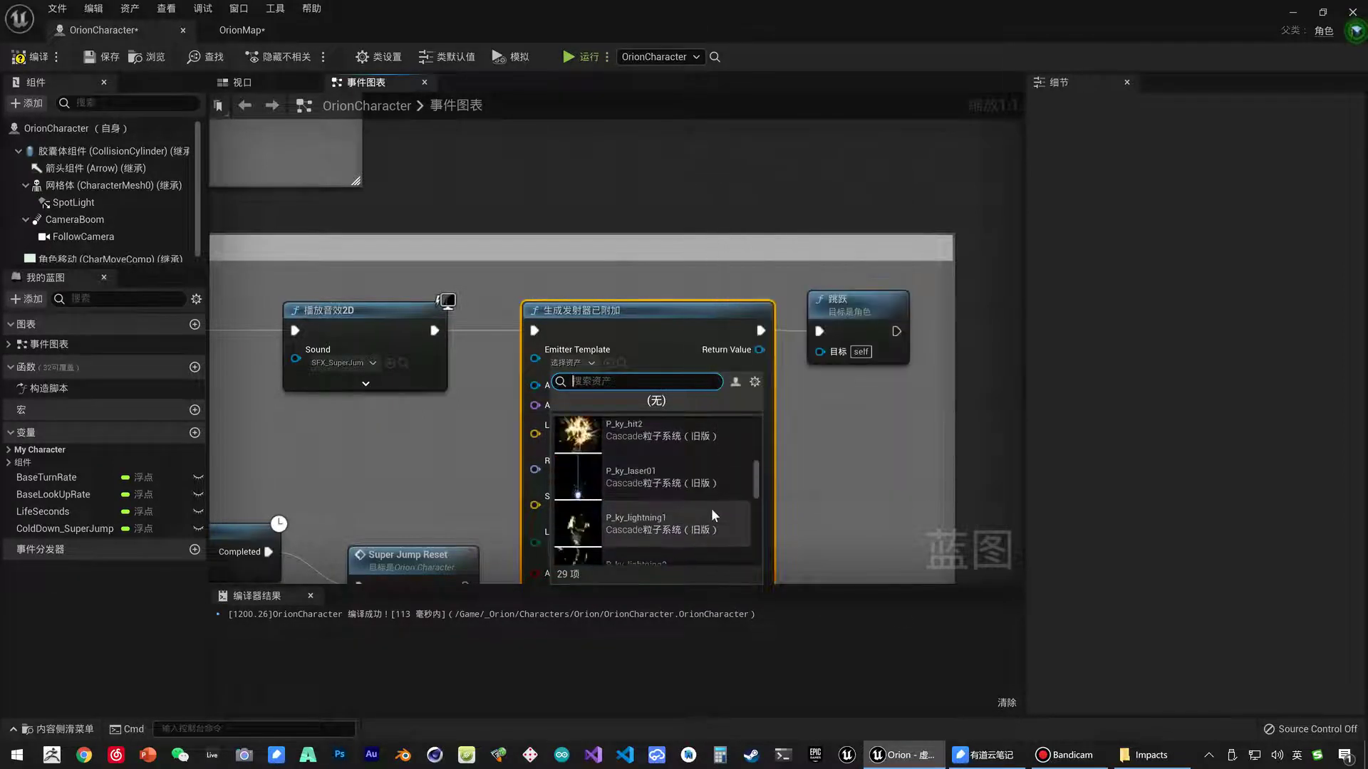
scroll(711, 507, "down", 2)
scroll(711, 507, "down", 1)
scroll(716, 514, "down", 2)
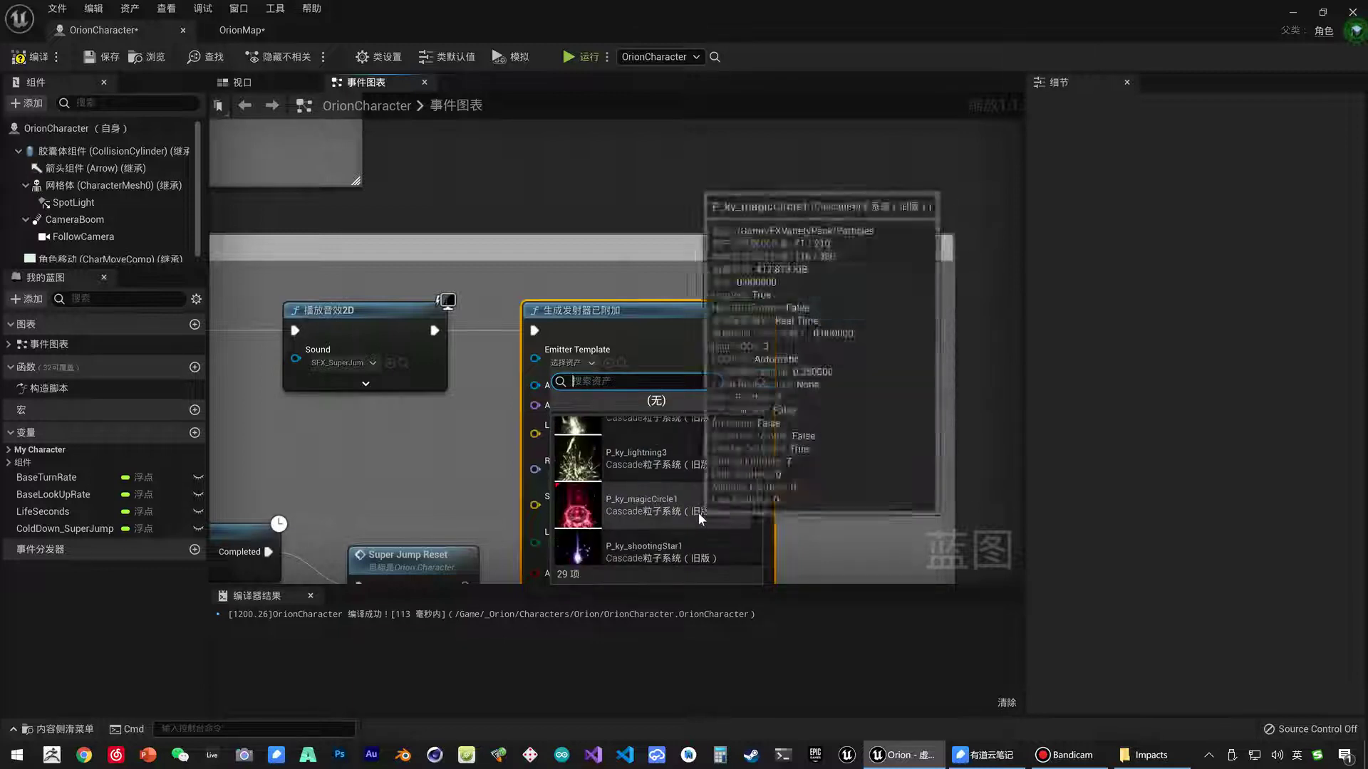
scroll(698, 512, "down", 1)
scroll(698, 512, "down", 2)
scroll(712, 519, "down", 1)
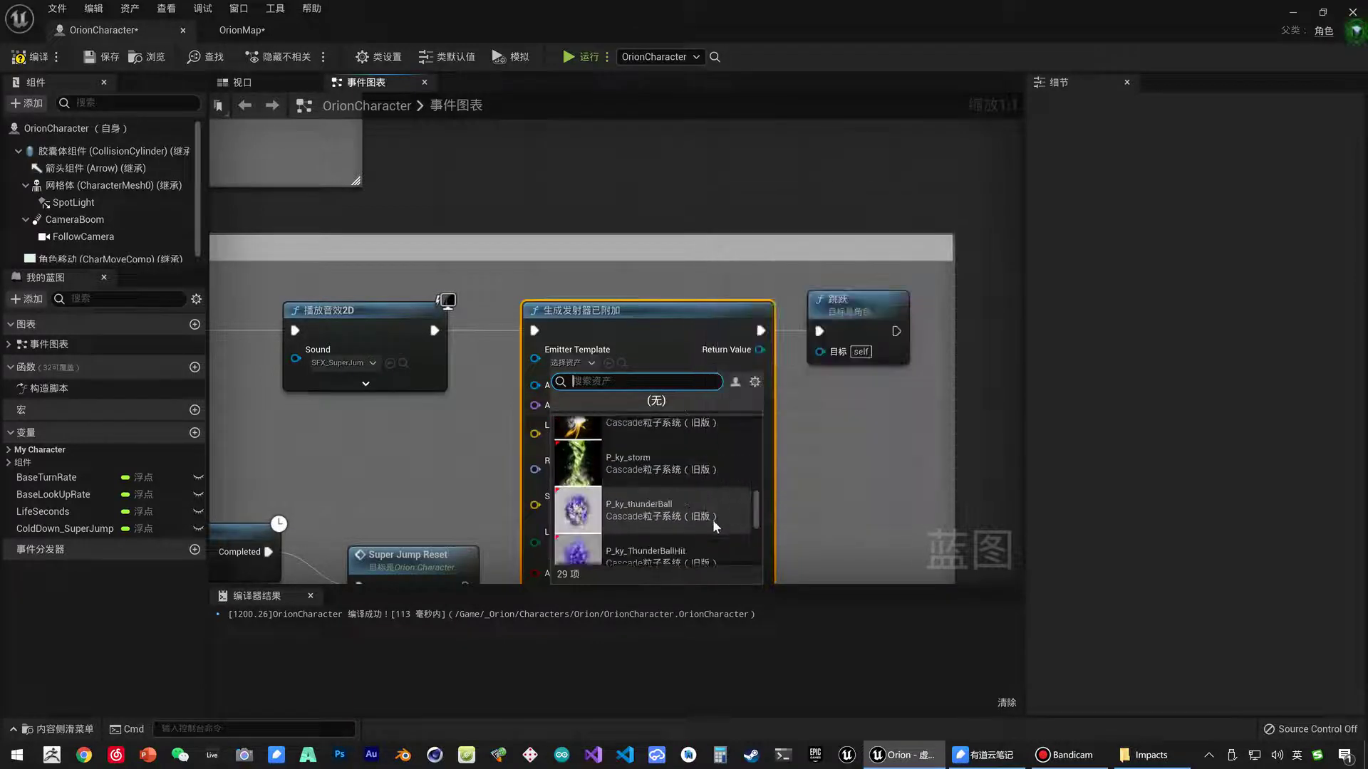
scroll(712, 520, "down", 2)
scroll(715, 524, "up", 2)
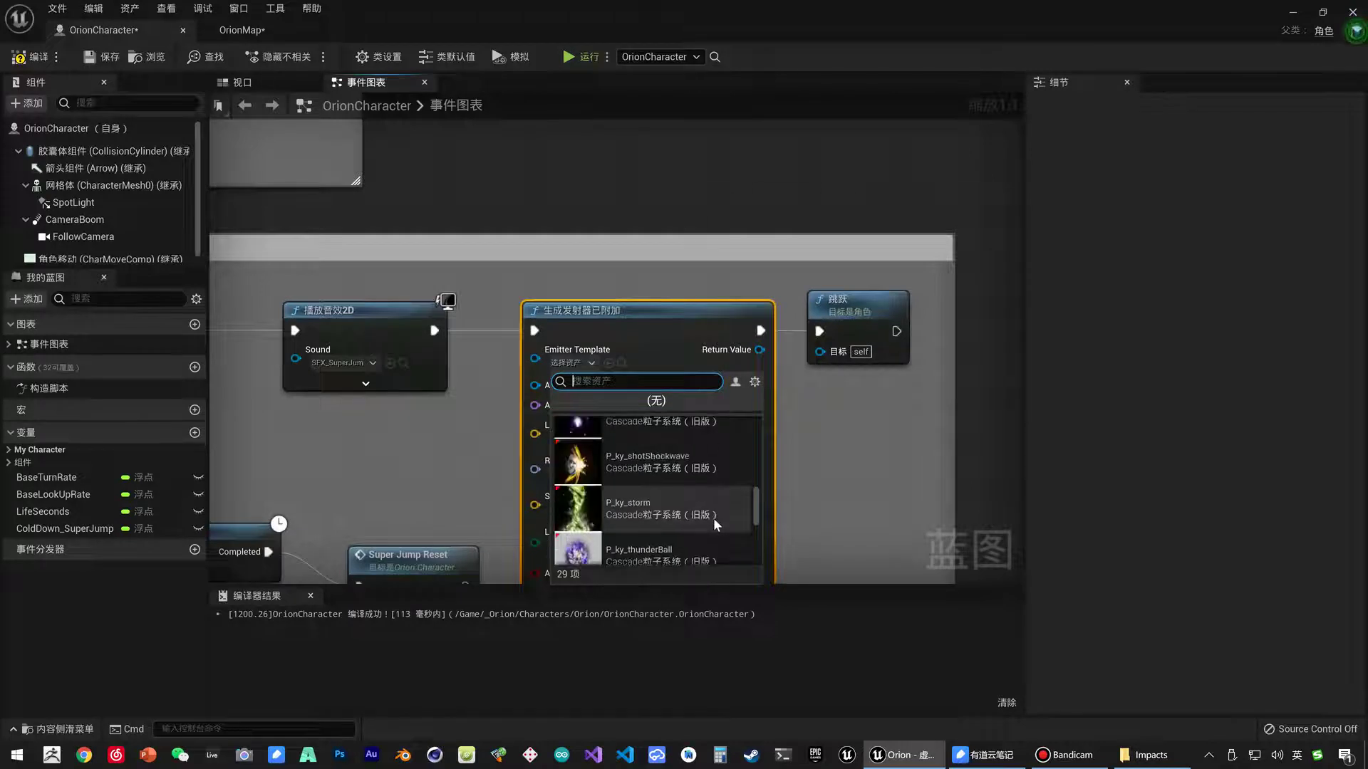
scroll(714, 525, "up", 2)
scroll(714, 525, "up", 2)
scroll(715, 524, "up", 2)
scroll(712, 519, "up", 2)
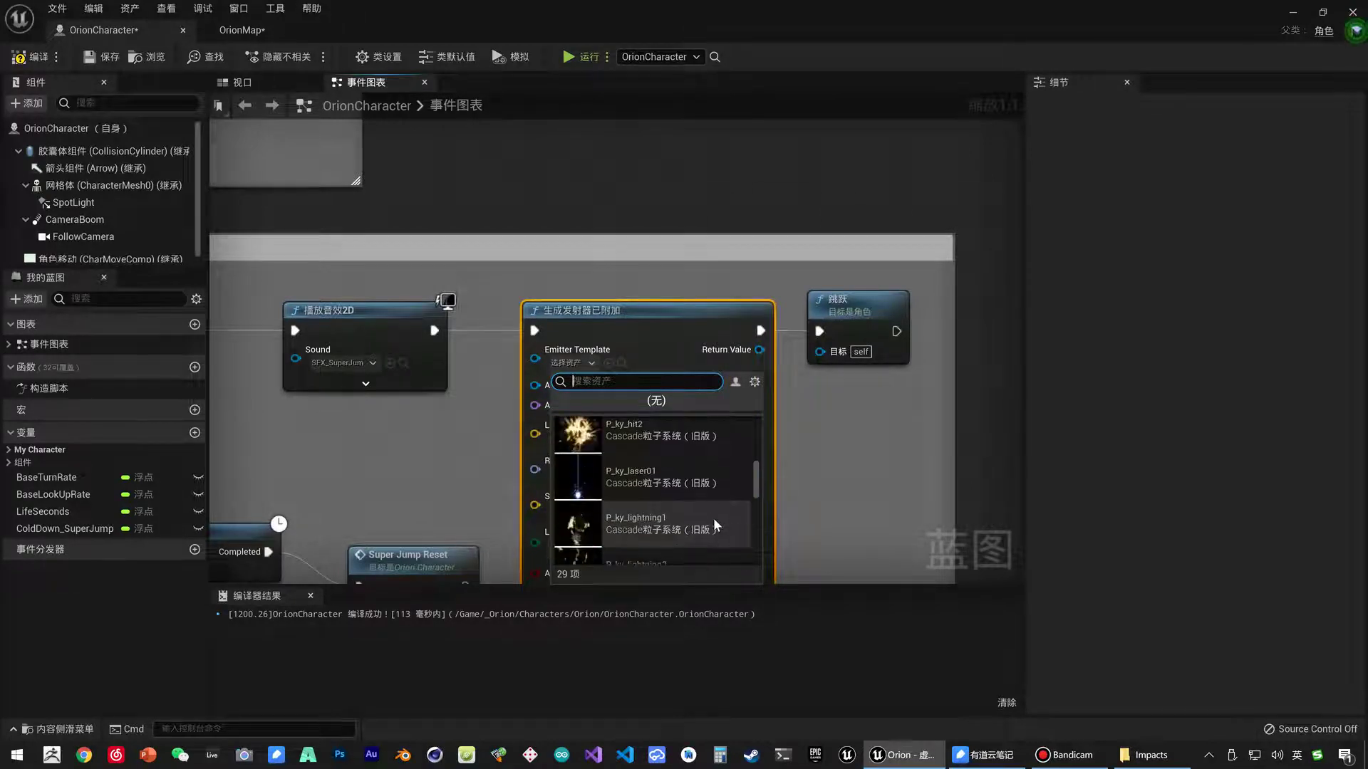
scroll(690, 514, "down", 1)
scroll(689, 514, "up", 1)
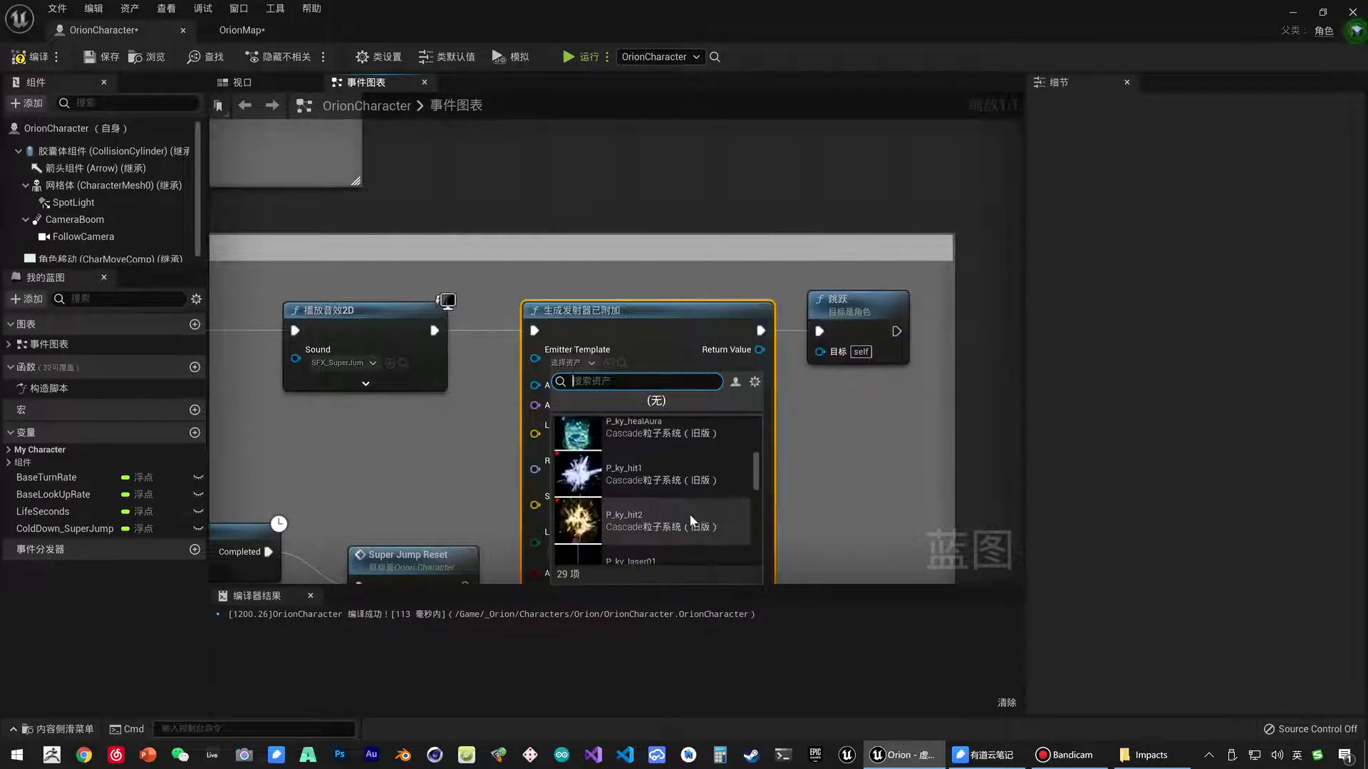
left_click(666, 484)
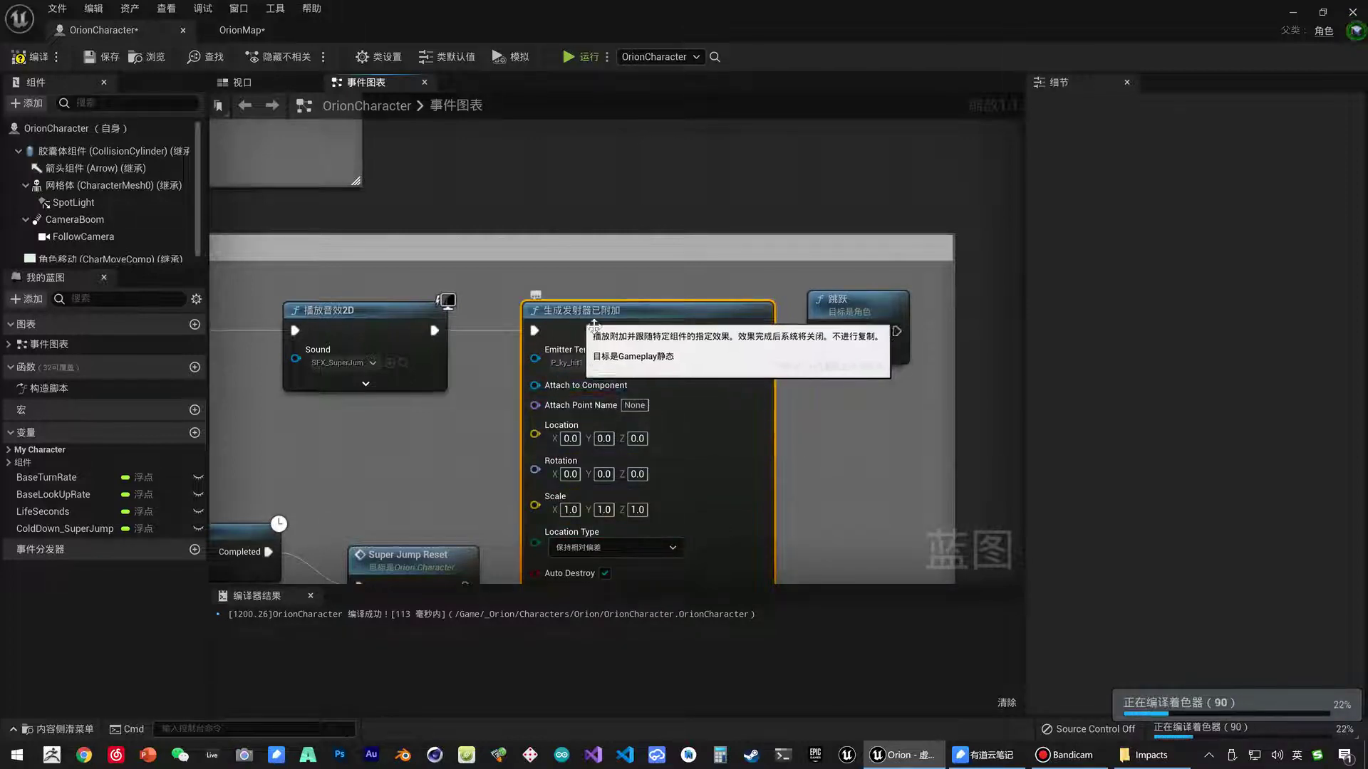
Drag CharacterMesh0 into the graph as a Mesh getter beside Spawn Emitter Attached, attach point None.
right_click_drag(500, 417, 600, 381)
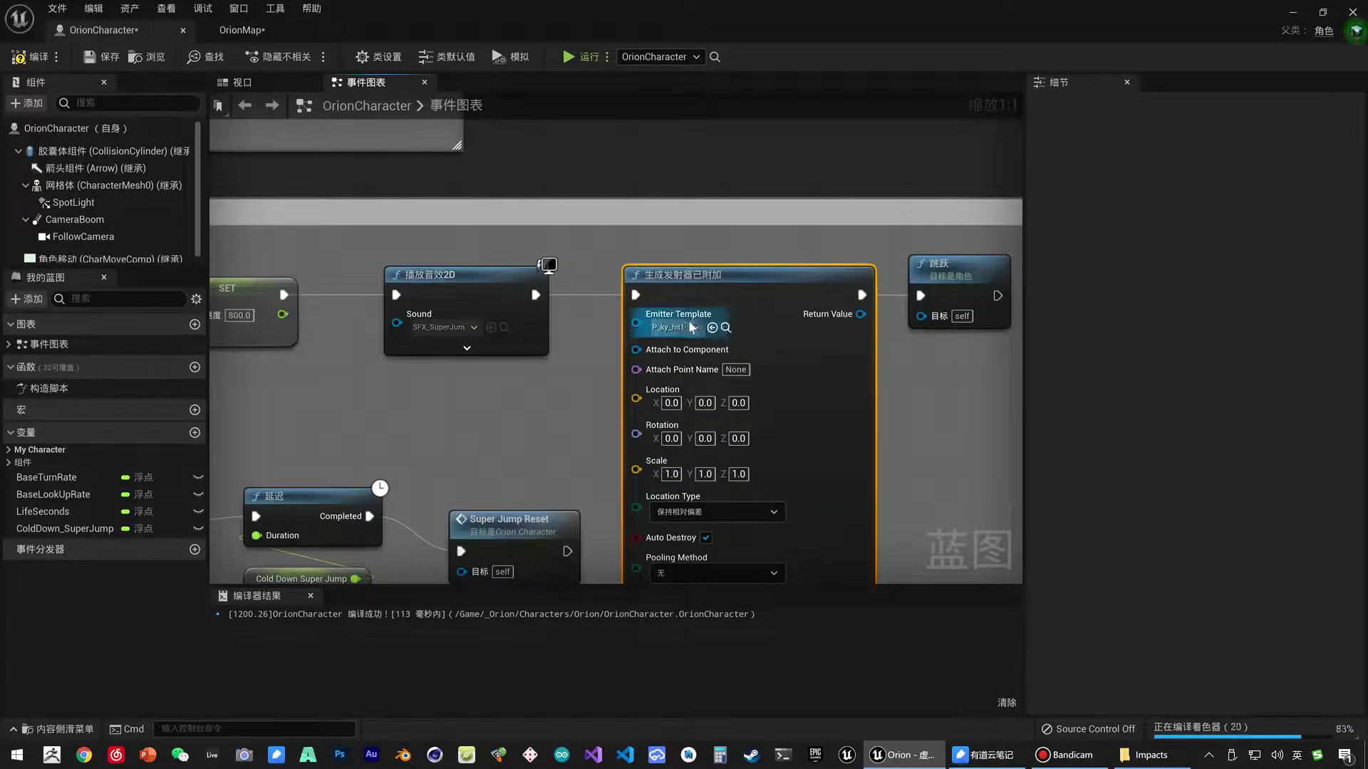
left_click(99, 185)
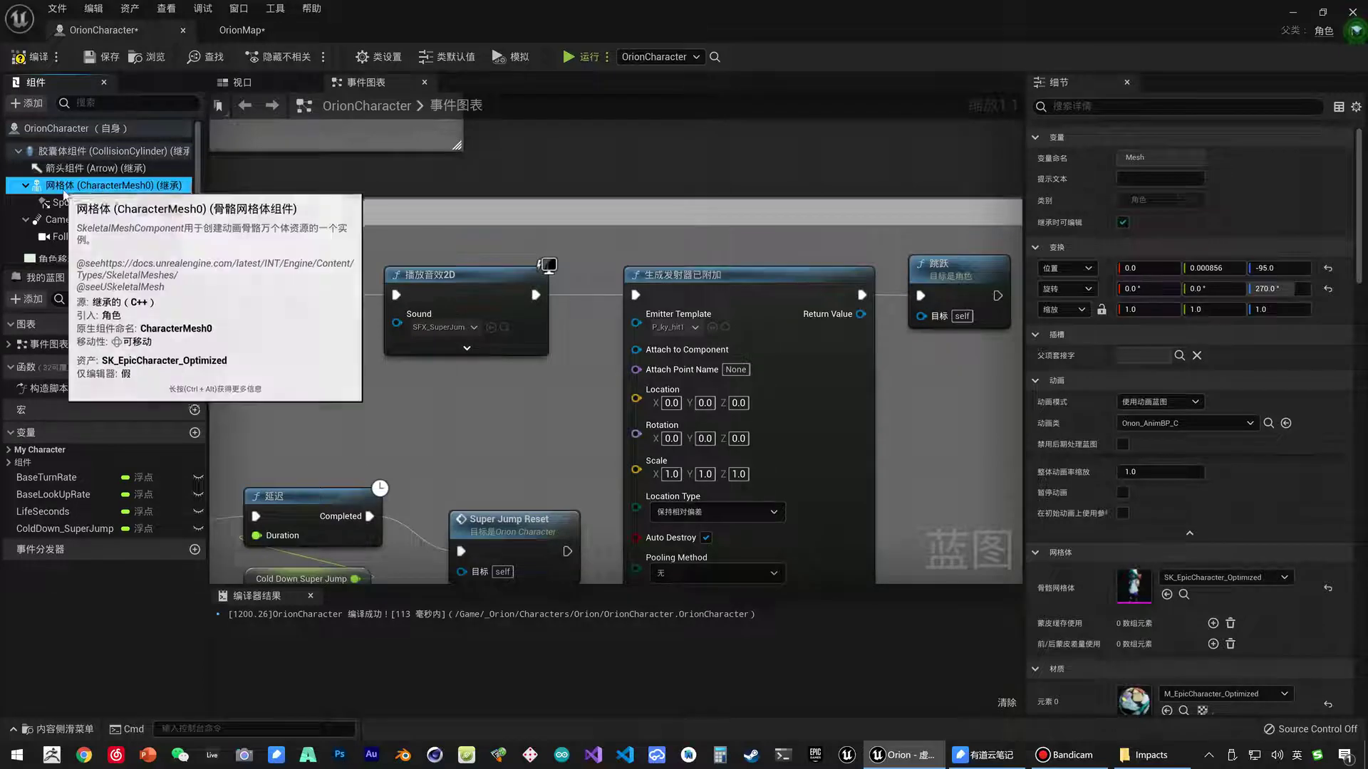
left_click_drag(52, 192, 97, 203)
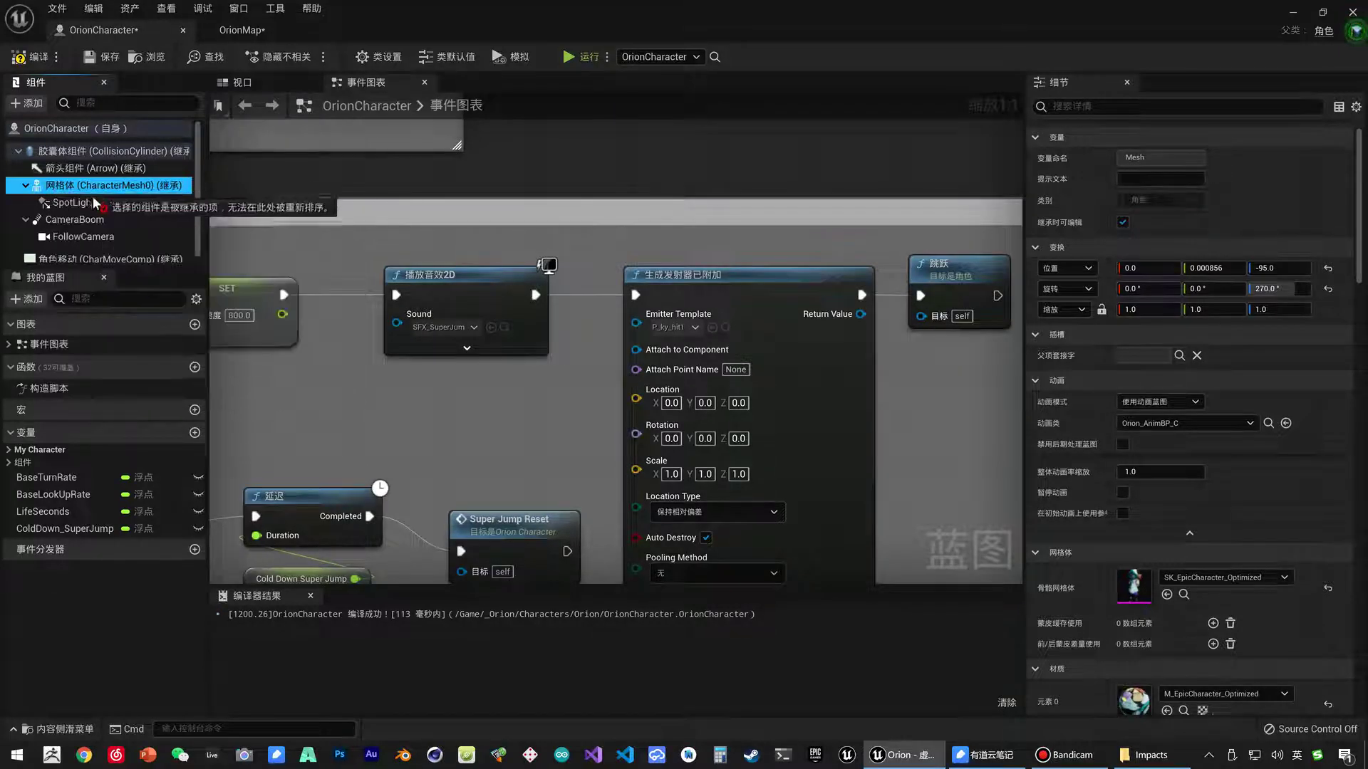
left_click_drag(448, 409, 522, 414)
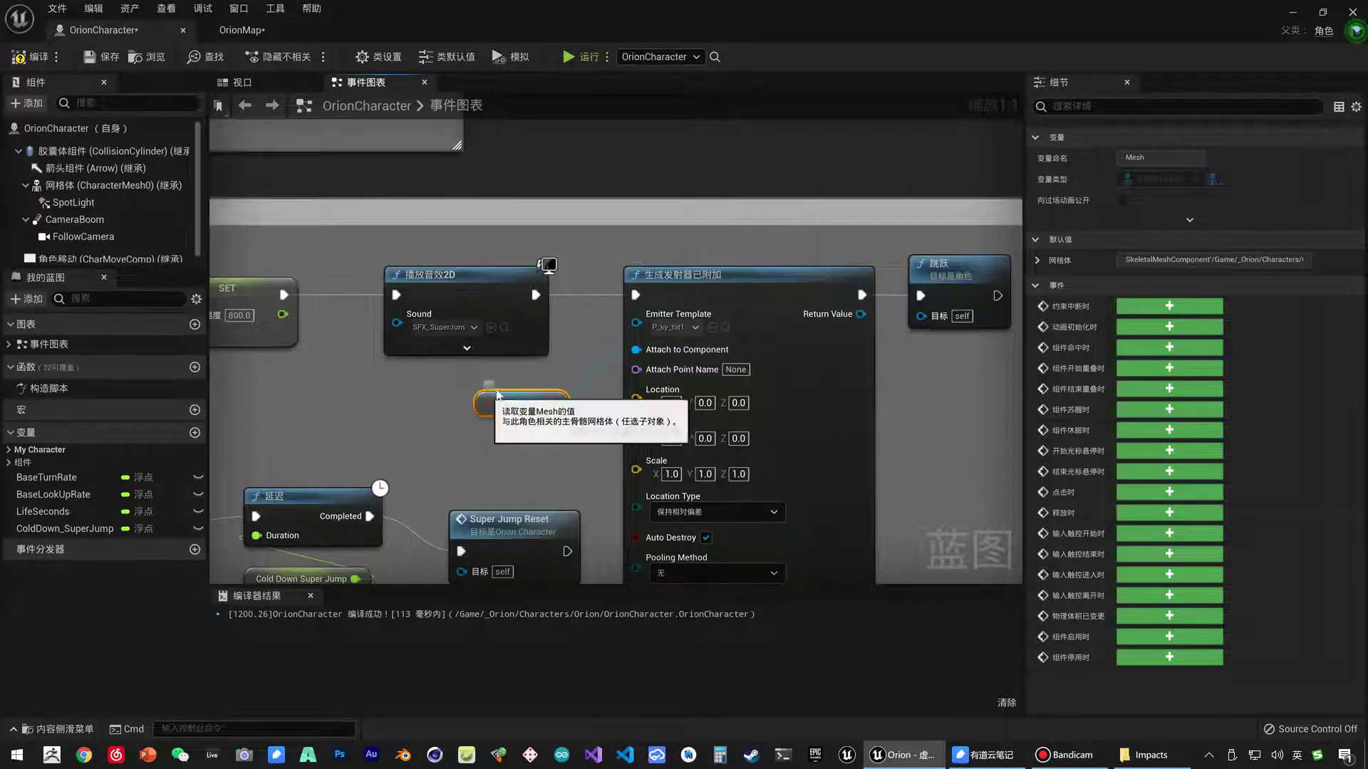
mouse_move(487, 407)
left_mouse_down()
mouse_move(510, 384)
mouse_move(492, 401)
left_mouse_up()
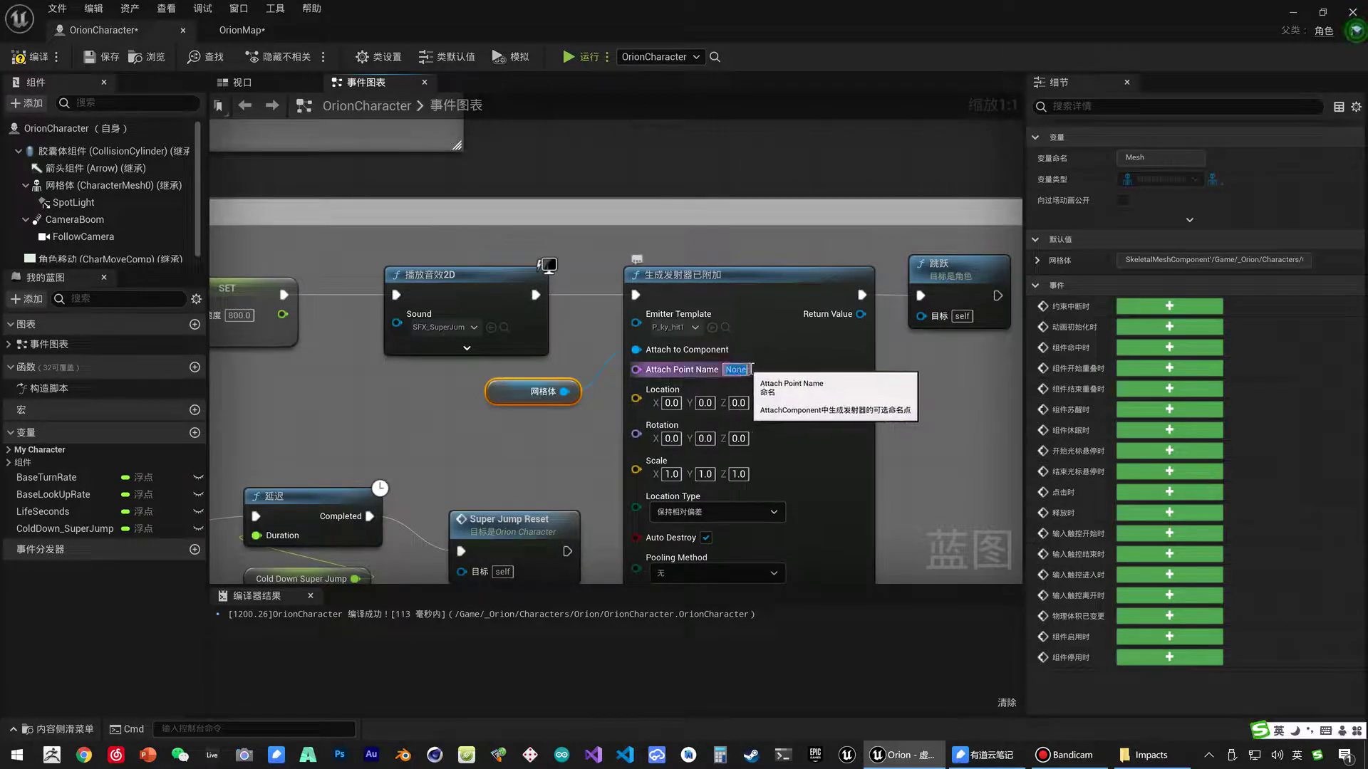
left_click(491, 394)
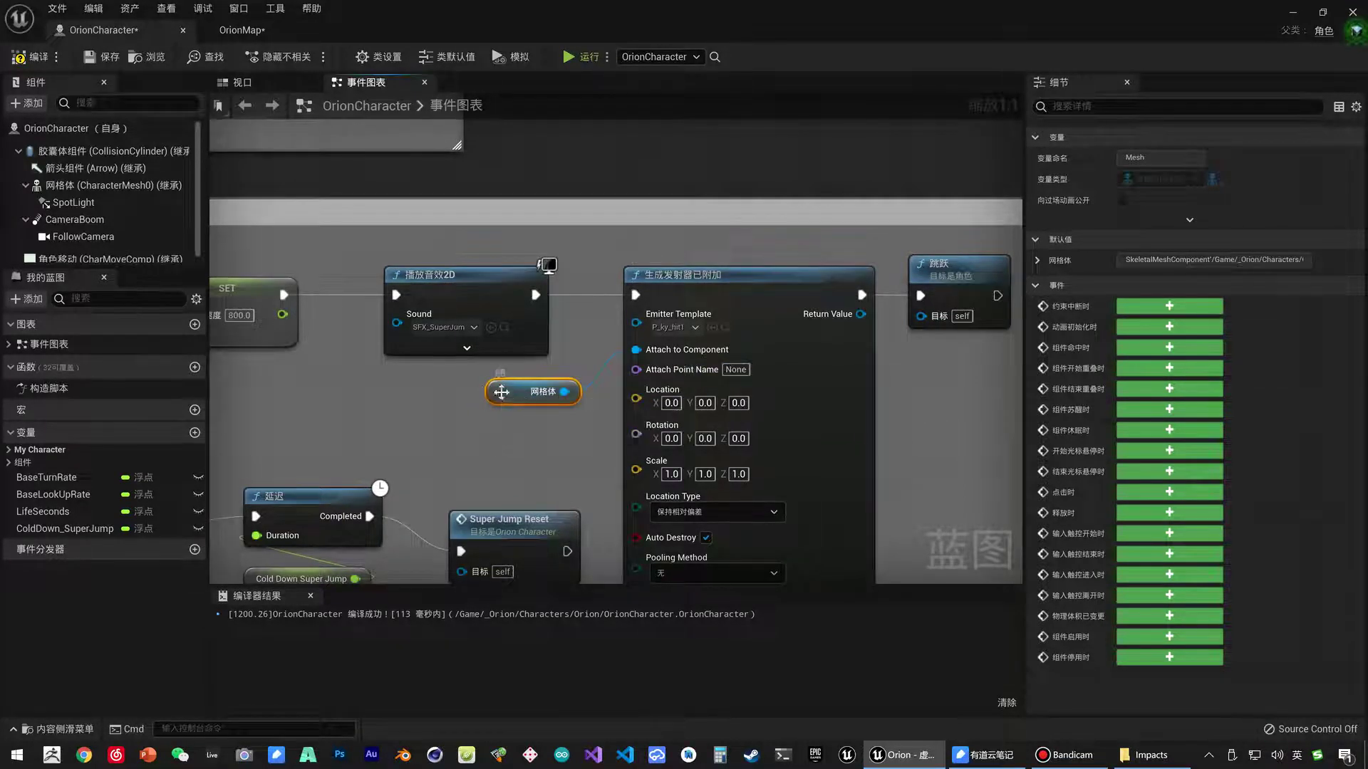
right_click_drag(519, 437, 518, 391)
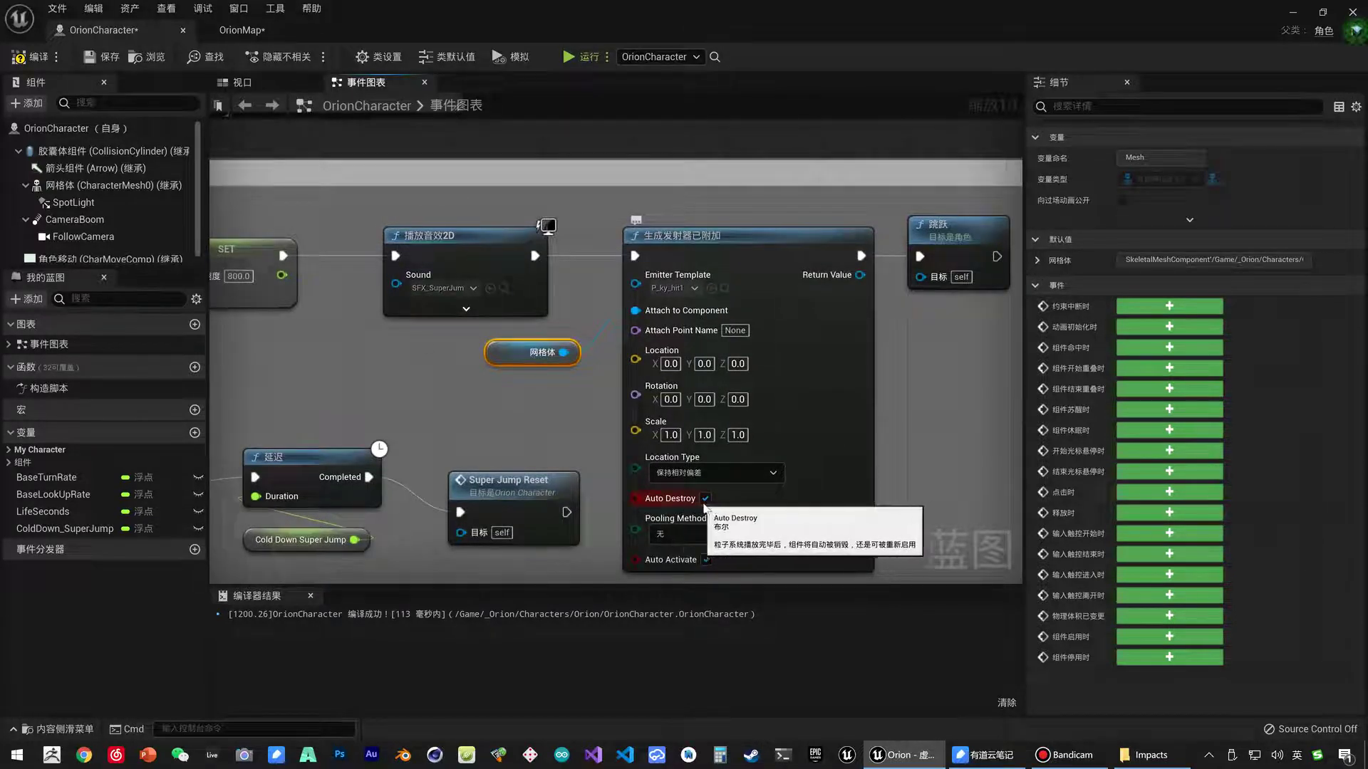
Compile and save OrionCharacter, then play-test OrionMap with Alt+P.
left_click(101, 63)
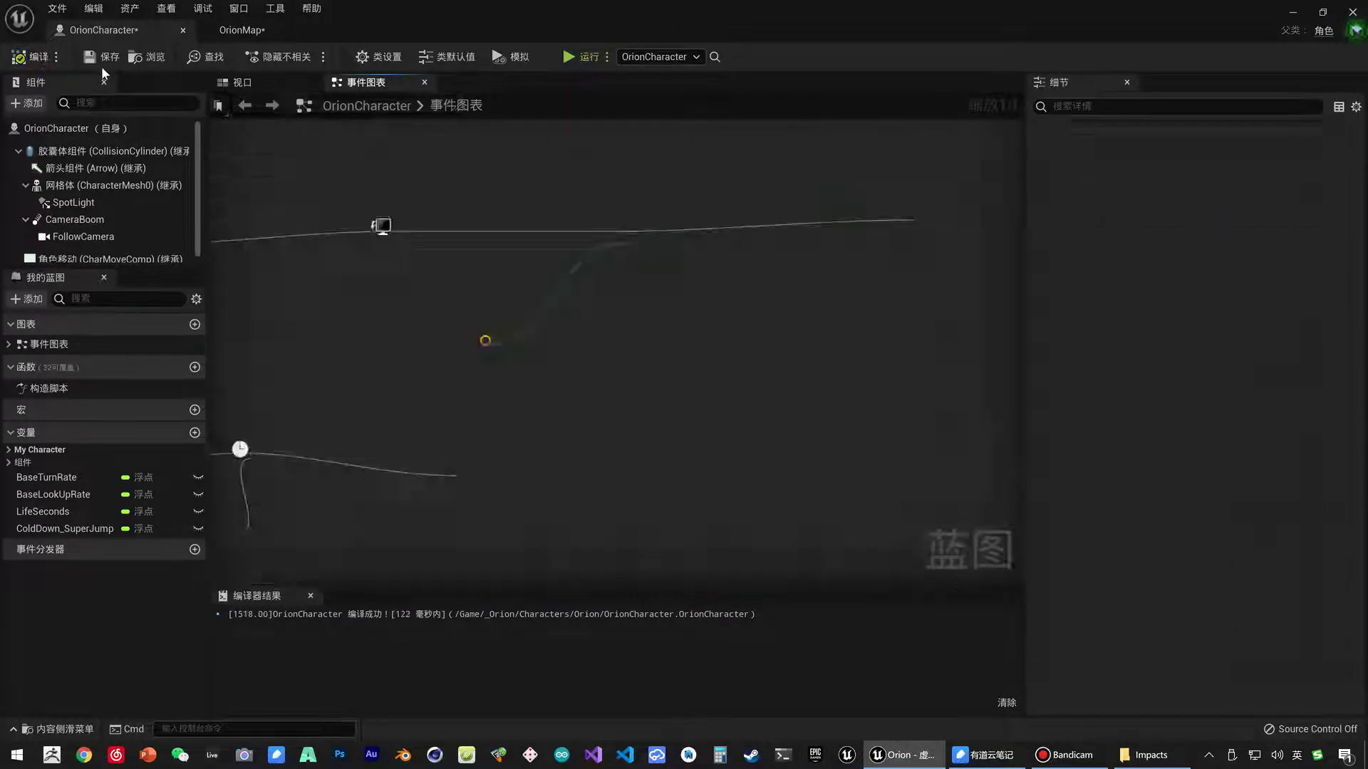
left_click(240, 33)
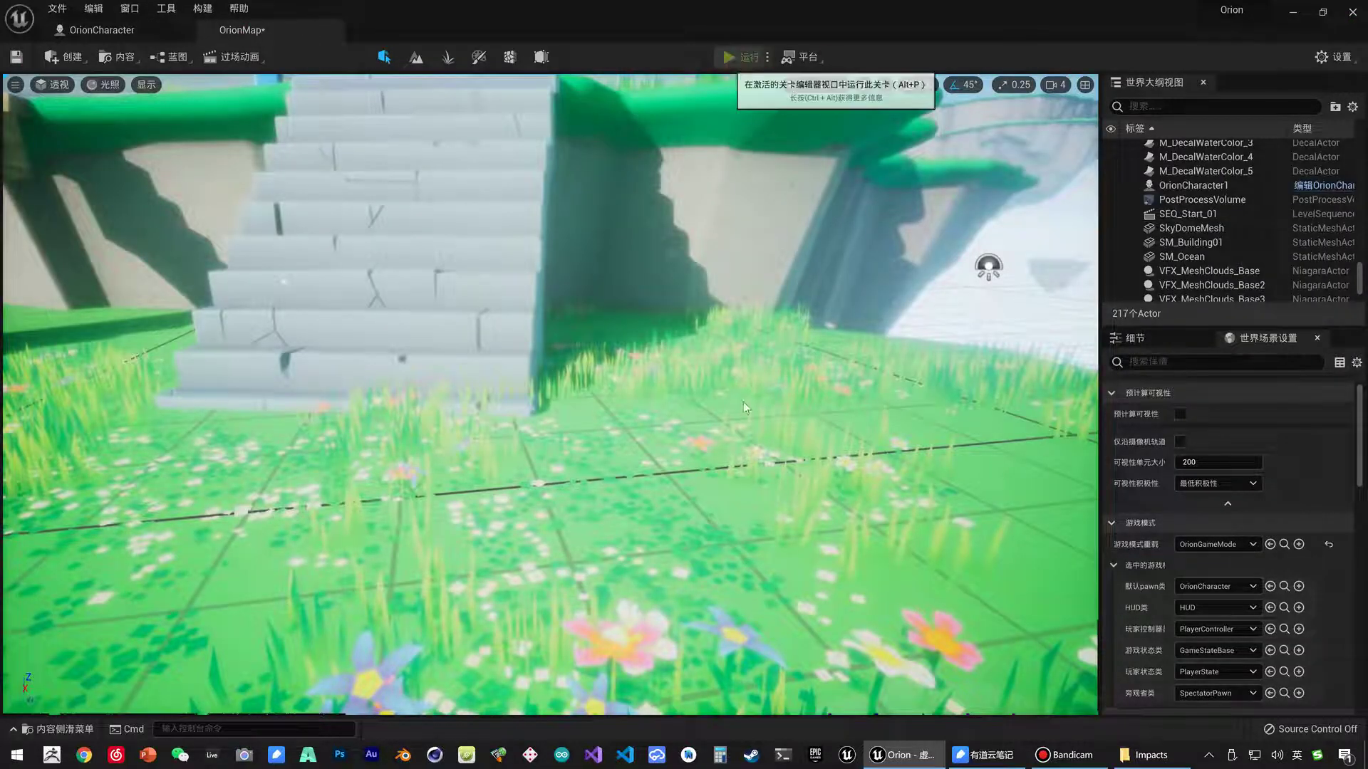
key("alt+p")
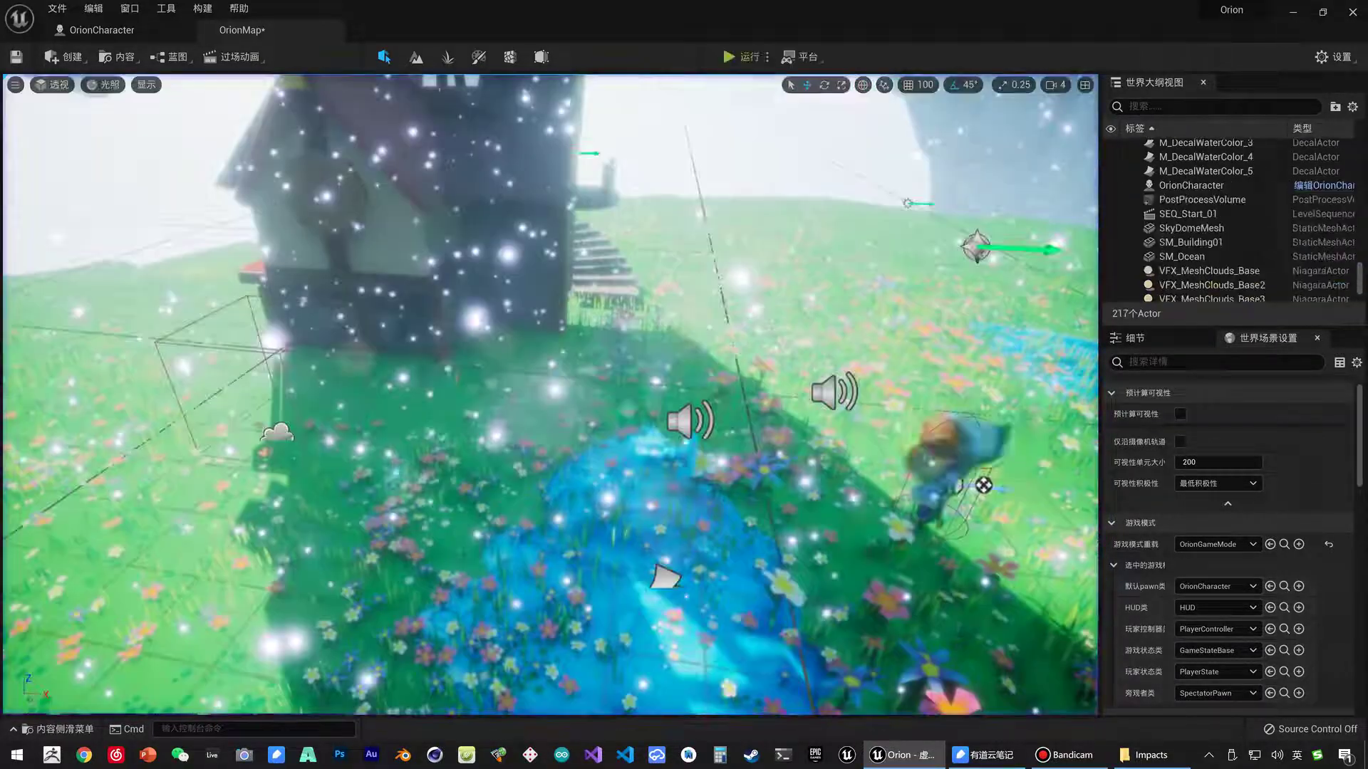
Return to the OrionCharacter graph and review the Play Sound 2D and Jump nodes.
left_click(161, 28)
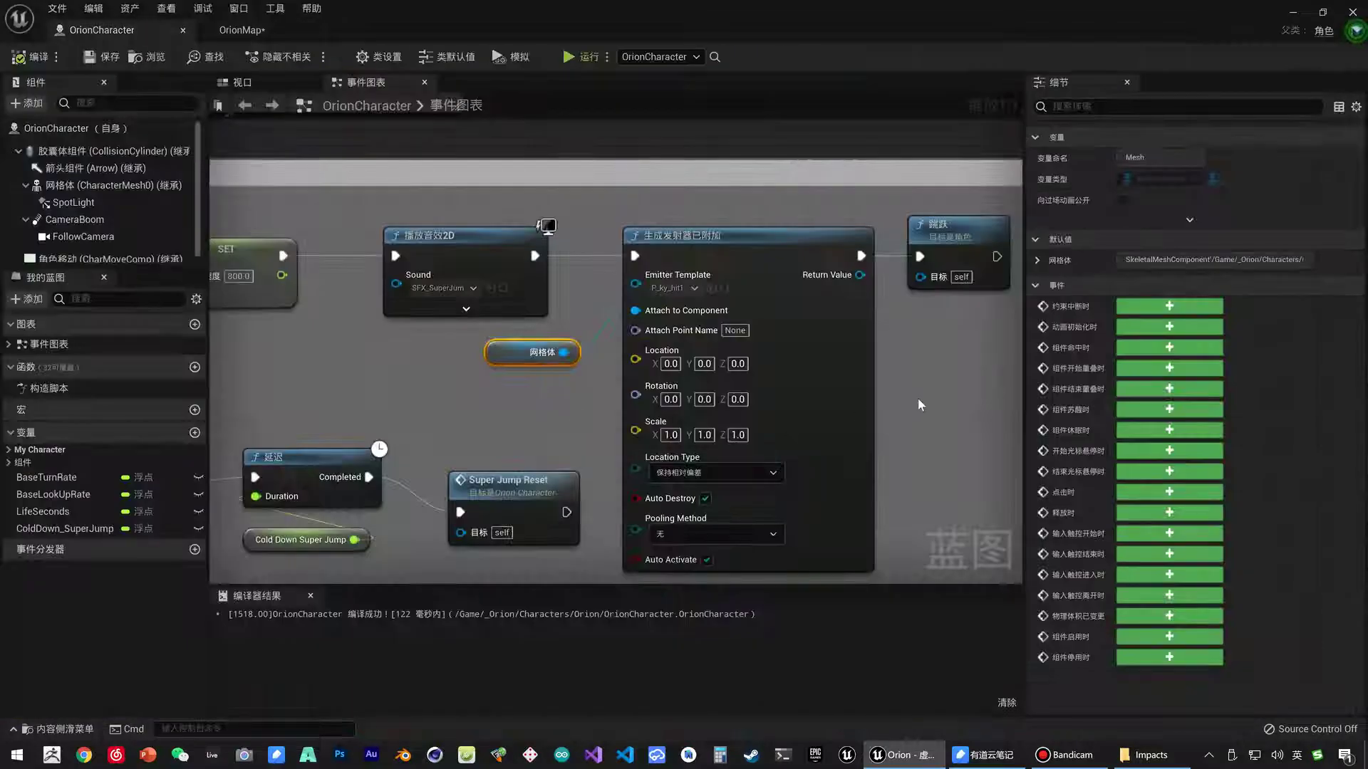
left_click(428, 274)
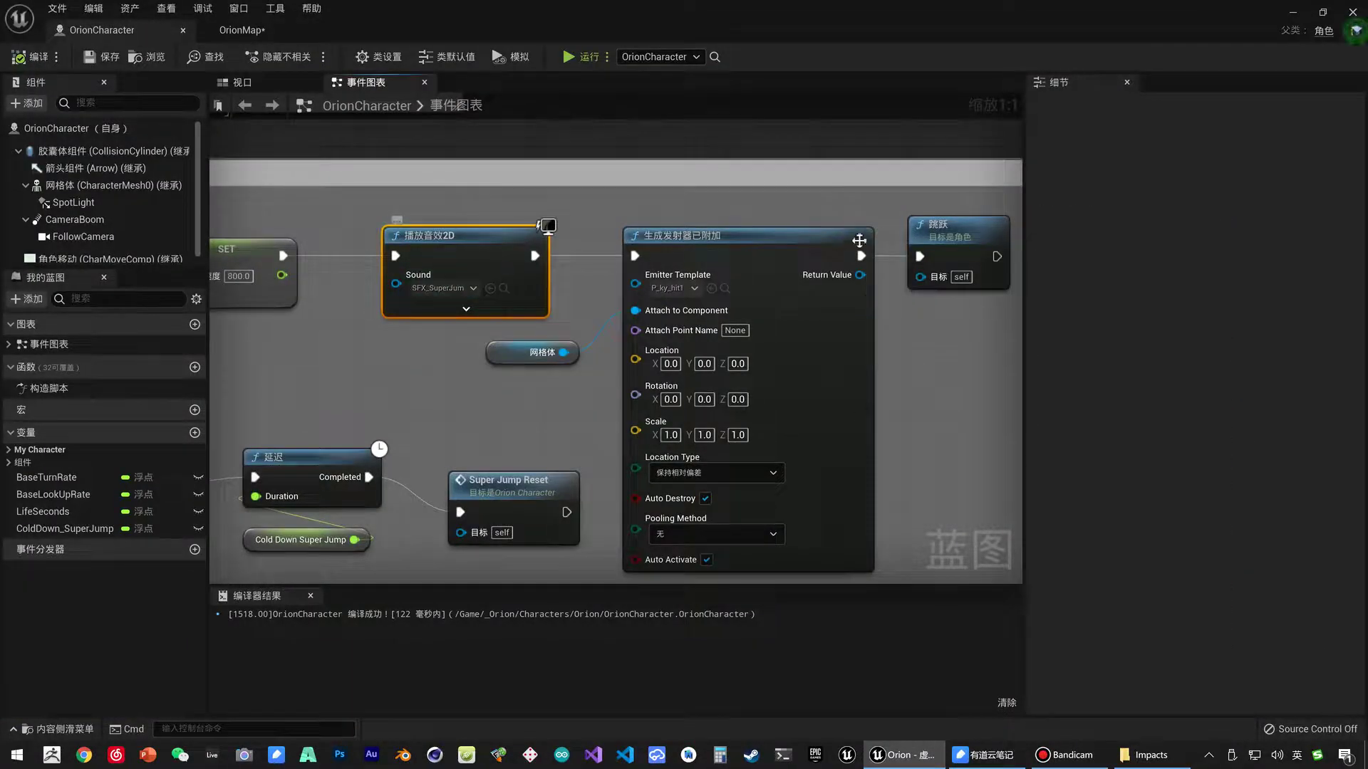
left_click(940, 274)
right_click_drag(939, 298, 767, 314)
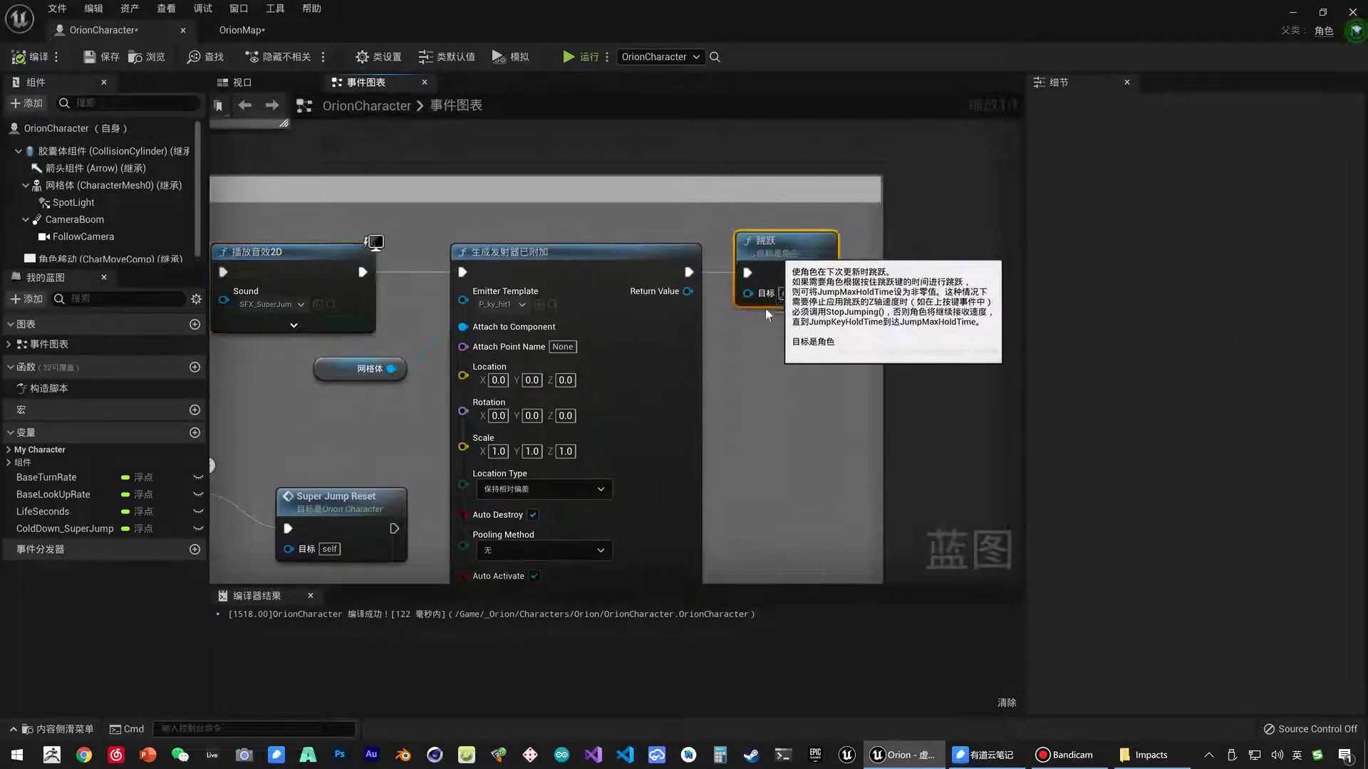